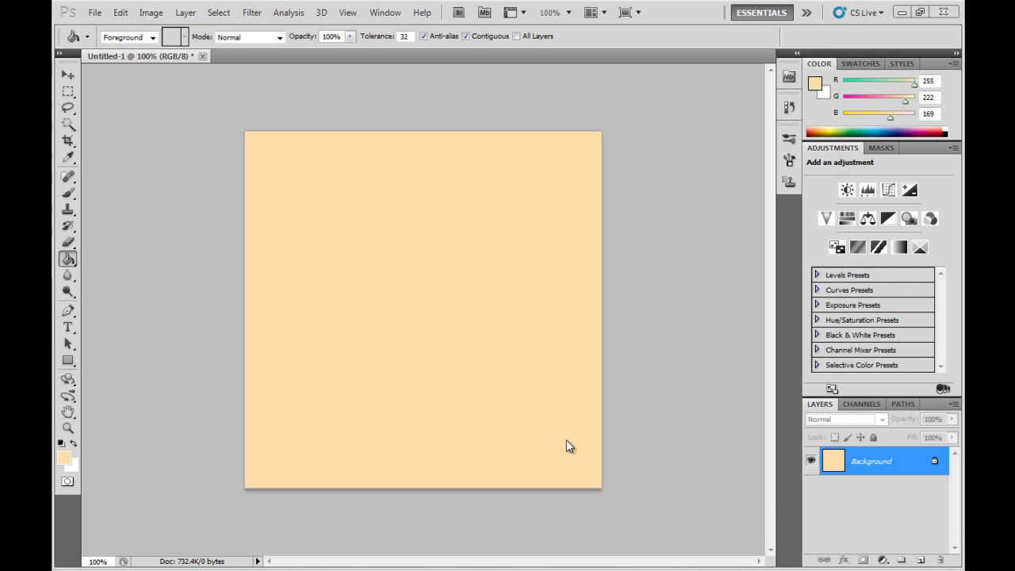
- Add a new Layer 1 and set the foreground colour to dark olive 655600
key(ctrl+shift+n)
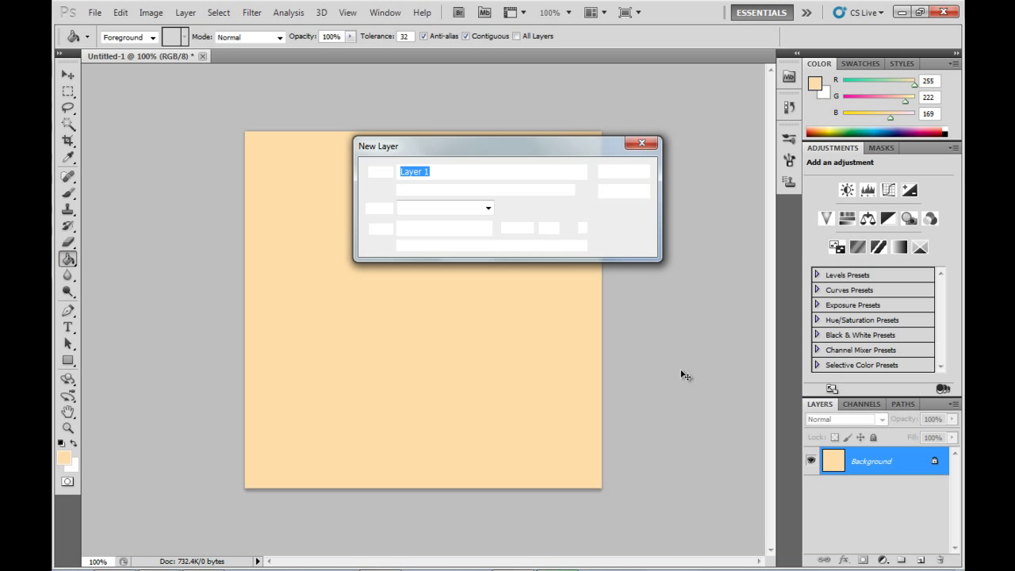
key(Return)
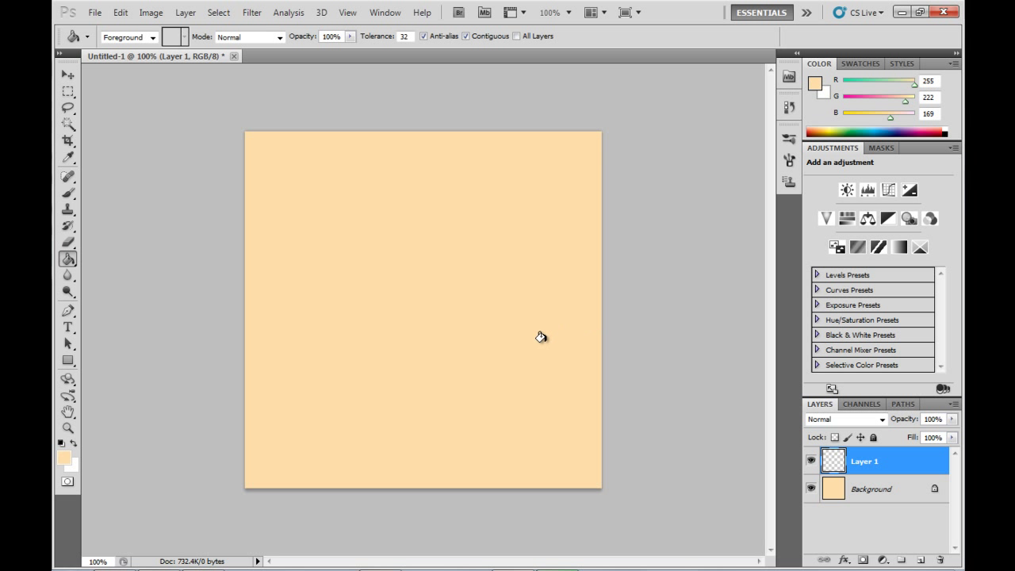
key(x)
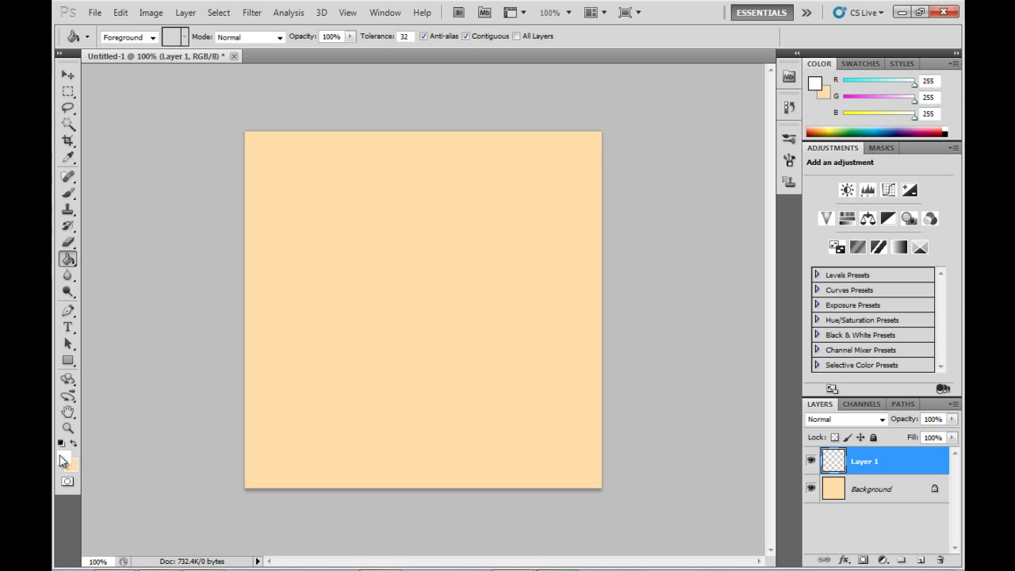
click(63, 459)
drag(566, 247, 565, 273)
drag(505, 192, 540, 227)
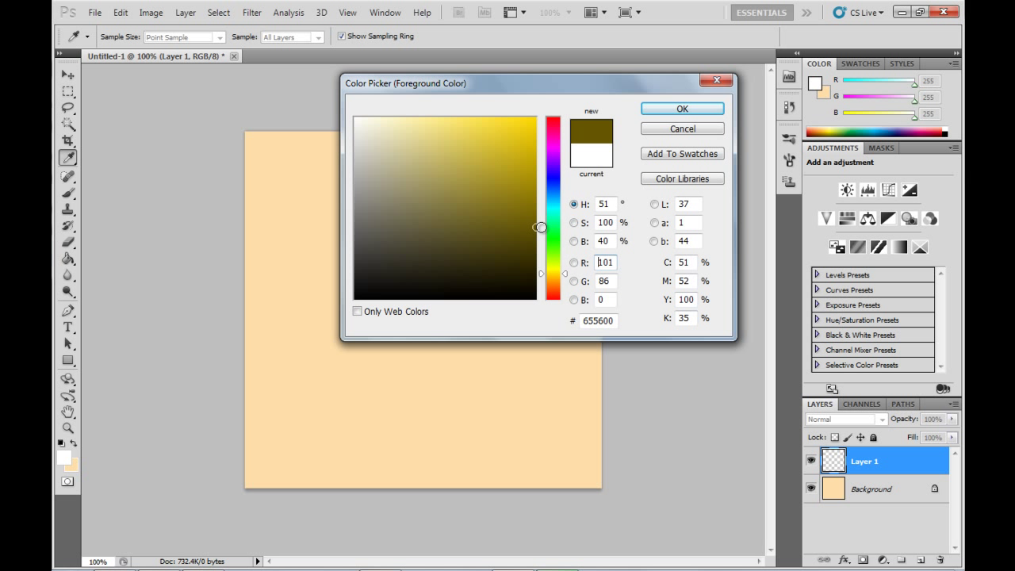
key(g)
click(680, 109)
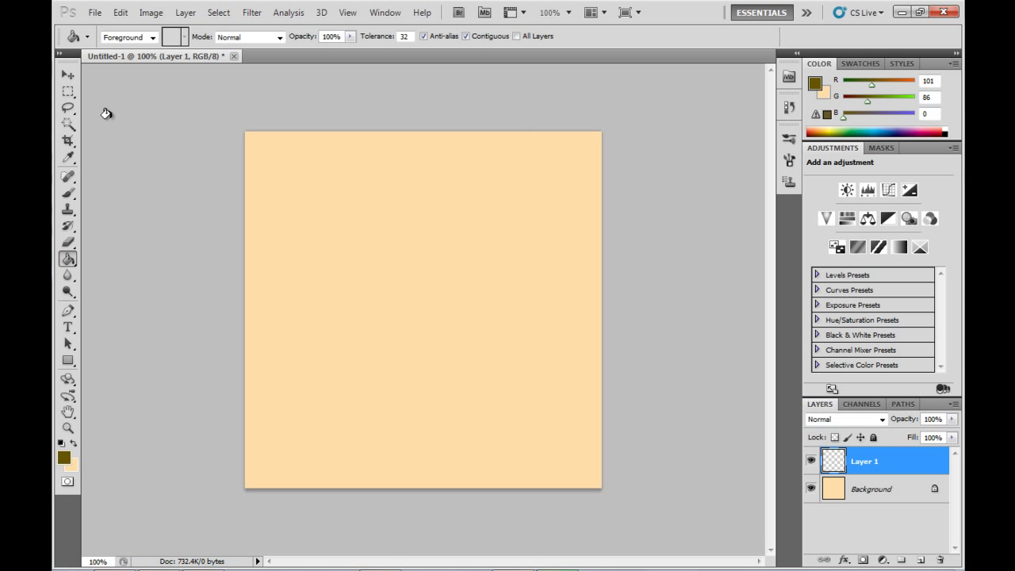
- Select a thin horizontal strip to the canvas's right edge and fill it with the olive
click(68, 91)
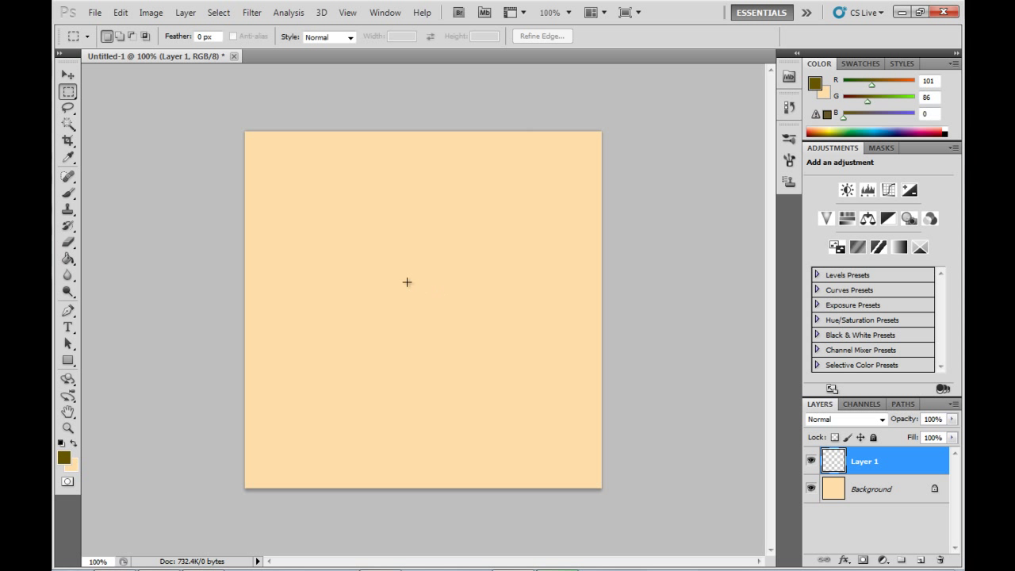
drag(613, 299, 614, 297)
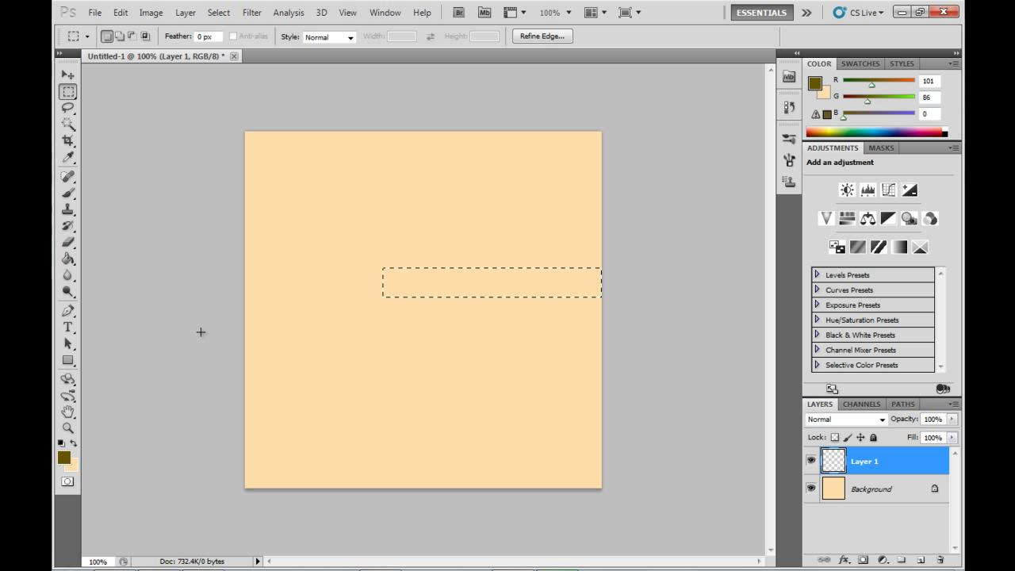
click(72, 263)
click(410, 284)
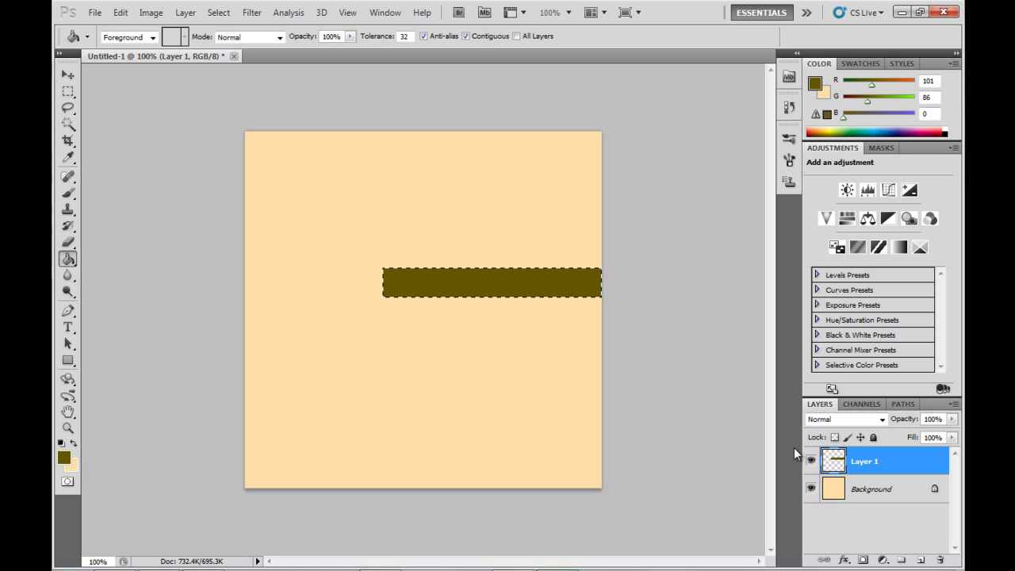
- Give Layer 1 a 14% opacity Gradient Overlay and duplicate it as Layer 2
double_click(828, 460)
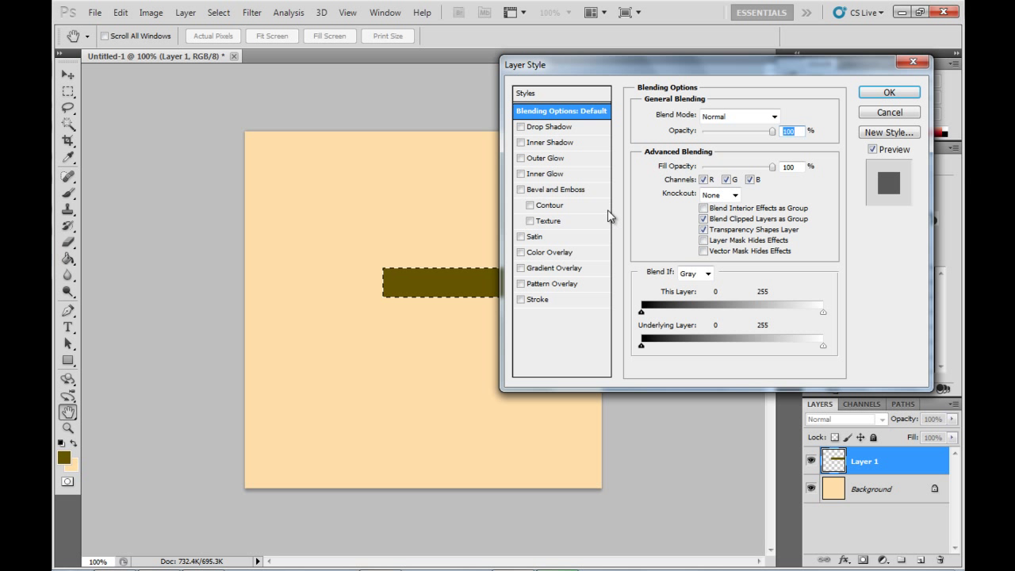
click(559, 269)
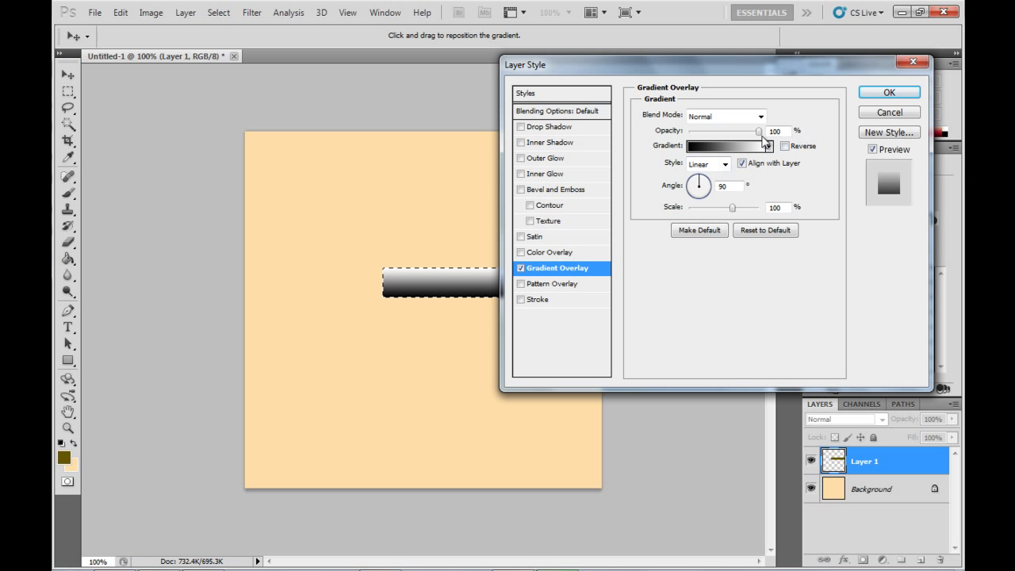
drag(758, 132, 699, 137)
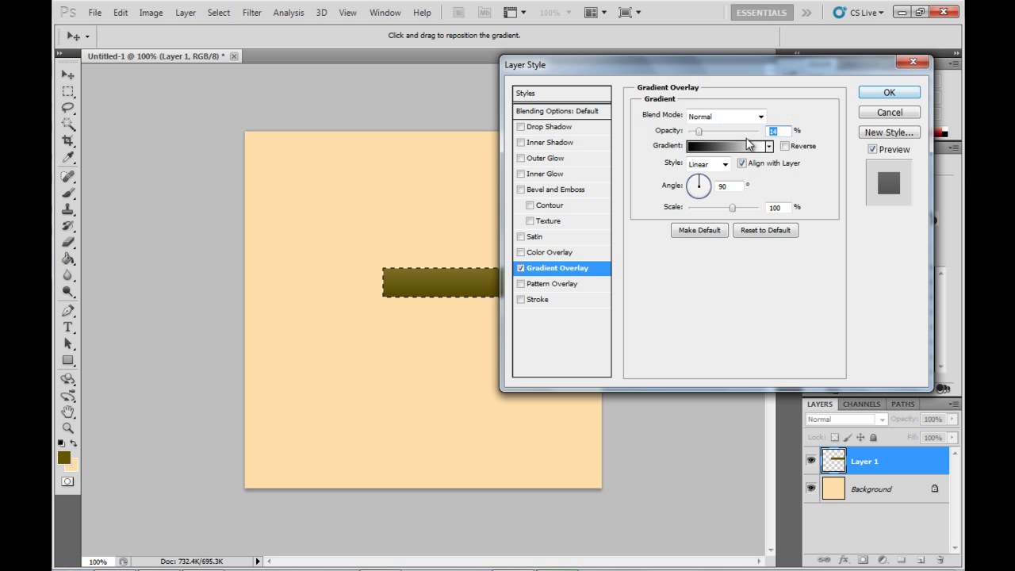
click(880, 92)
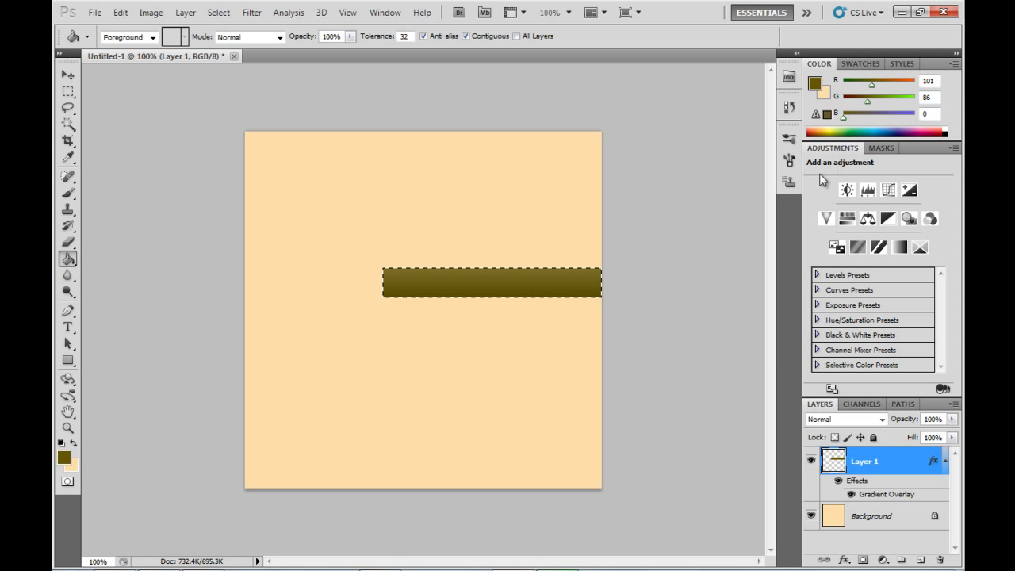
key(ctrl+j)
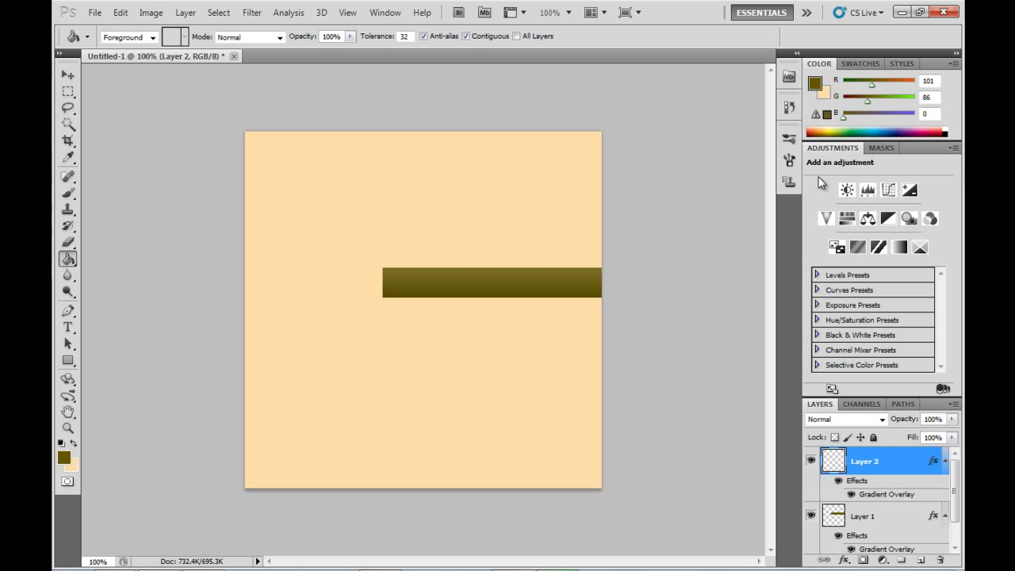
- Move the copied bar on Layer 2 down about 38 px
click(68, 75)
drag(467, 286, 492, 304)
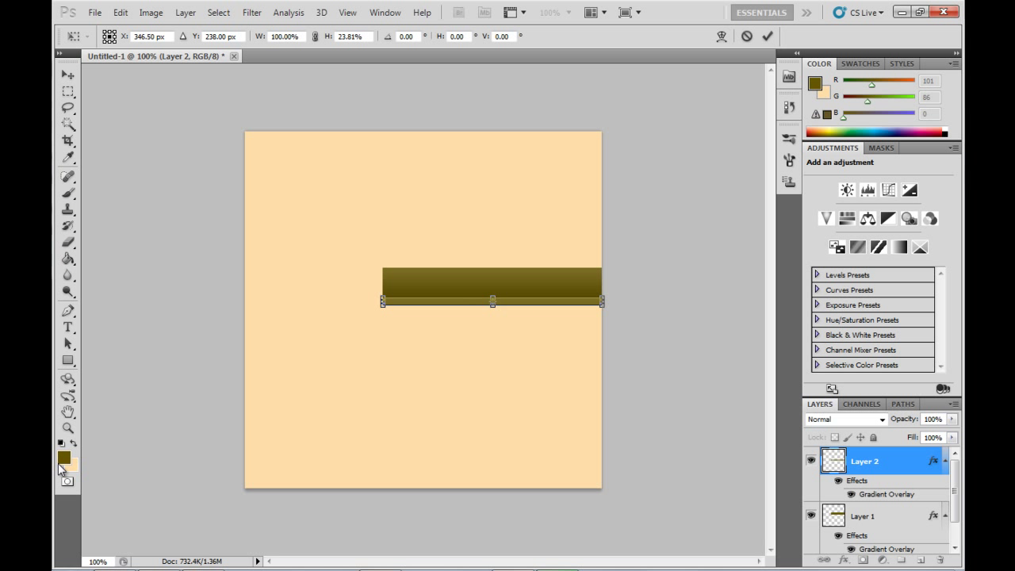
click(767, 36)
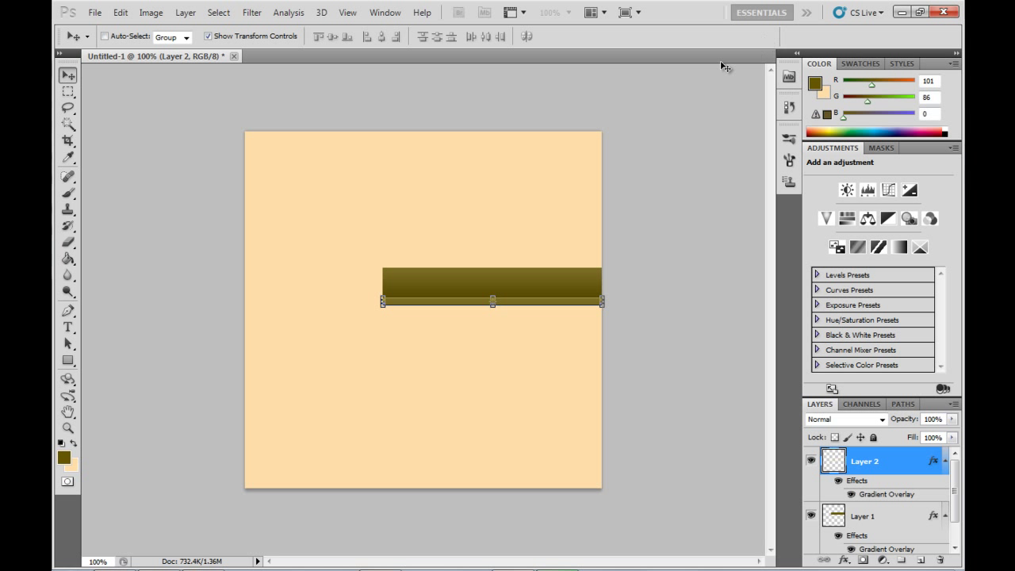
- Fill the exposed bottom strip of the bar with bright green 36e500
key(x)
click(67, 458)
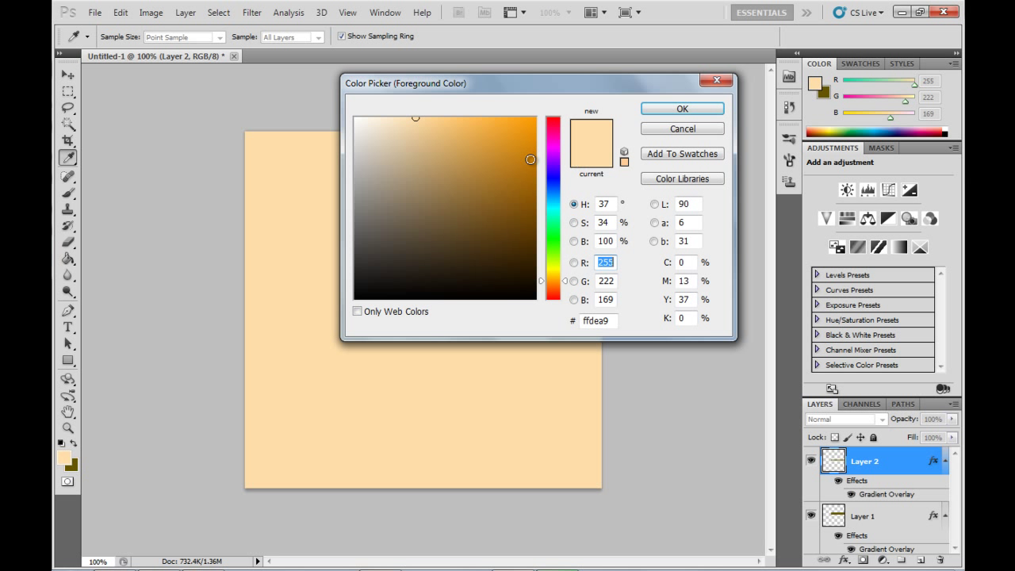
click(557, 245)
drag(530, 176, 534, 136)
click(687, 107)
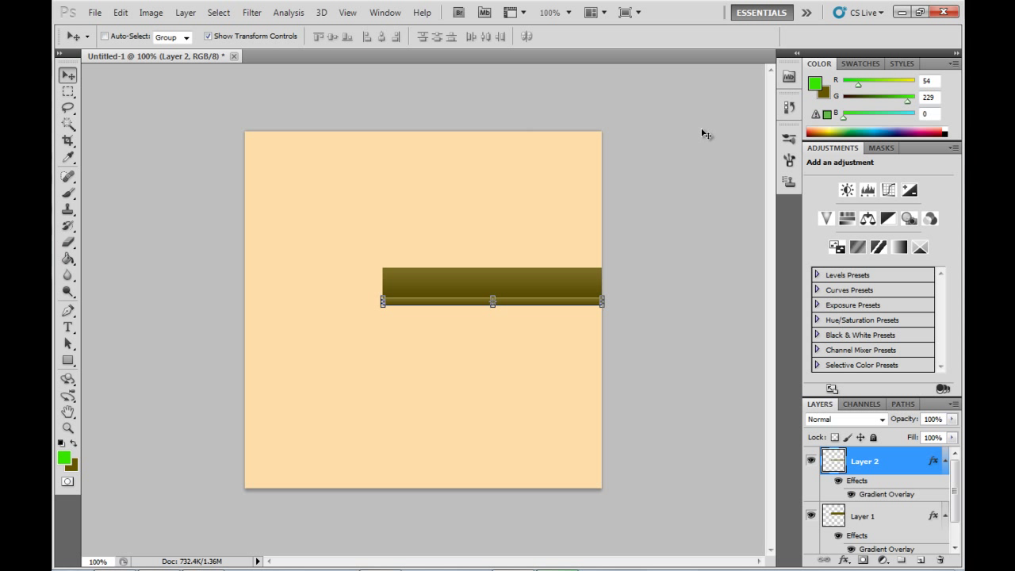
click(68, 258)
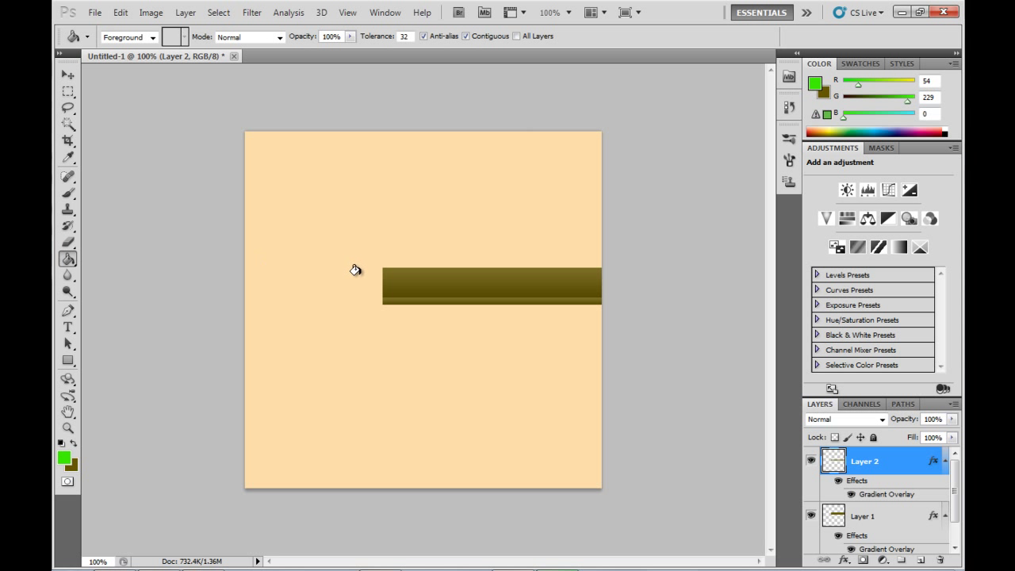
click(394, 302)
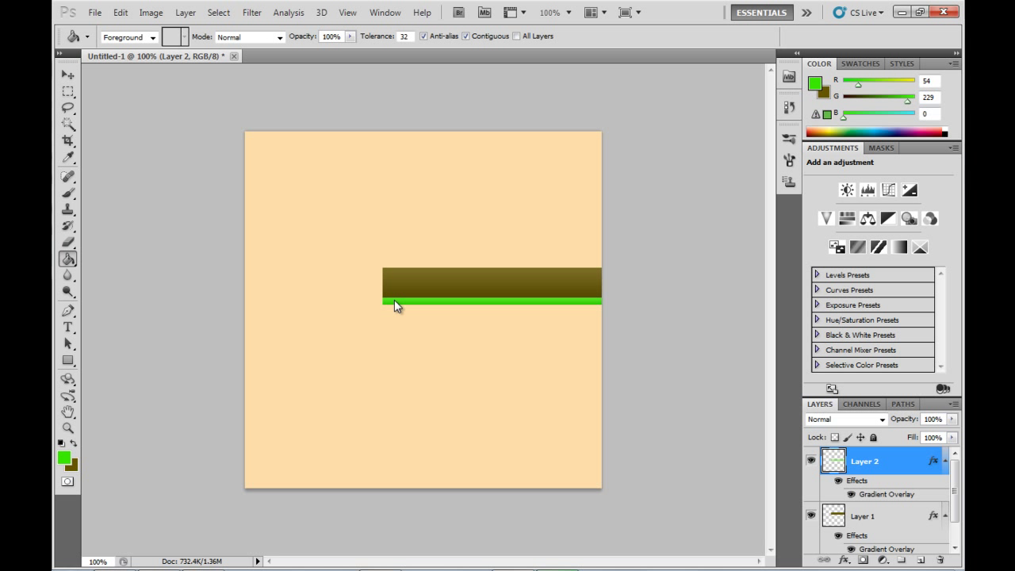
double_click(839, 467)
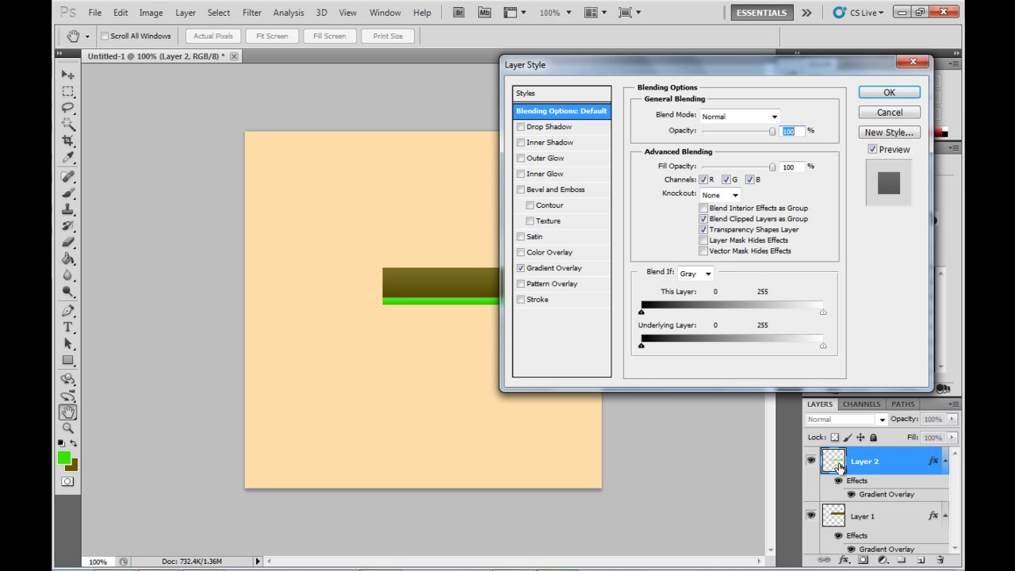
- Add a 61%-opacity, 1 px Inner Shadow alongside Layer 2's 20% Gradient Overlay
click(572, 269)
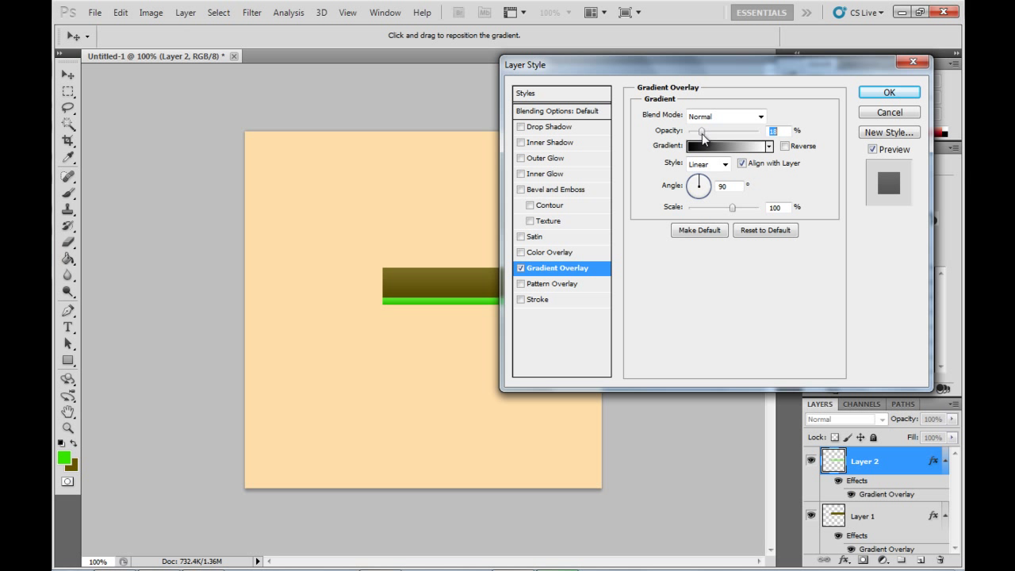
click(561, 146)
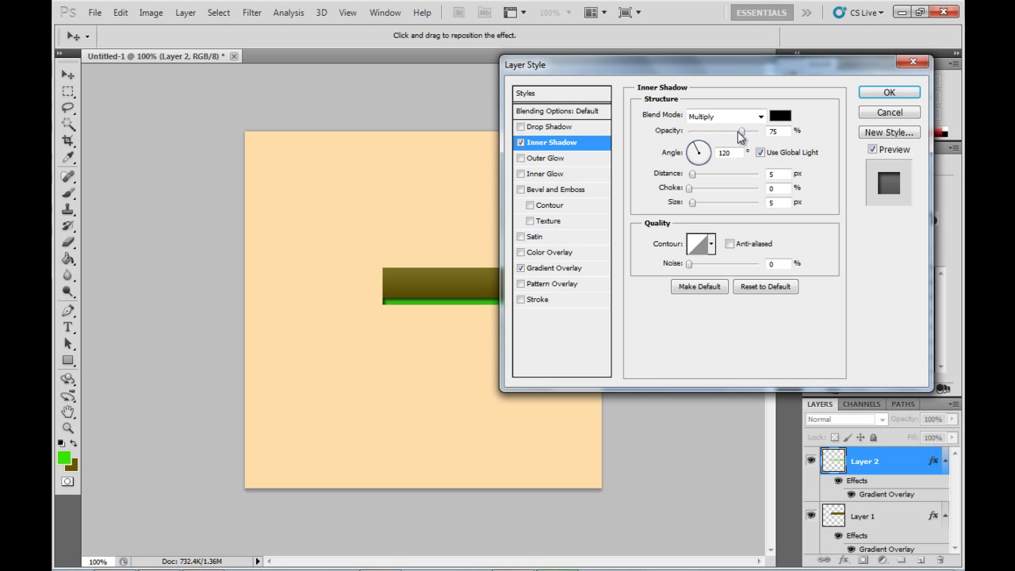
drag(738, 133, 731, 132)
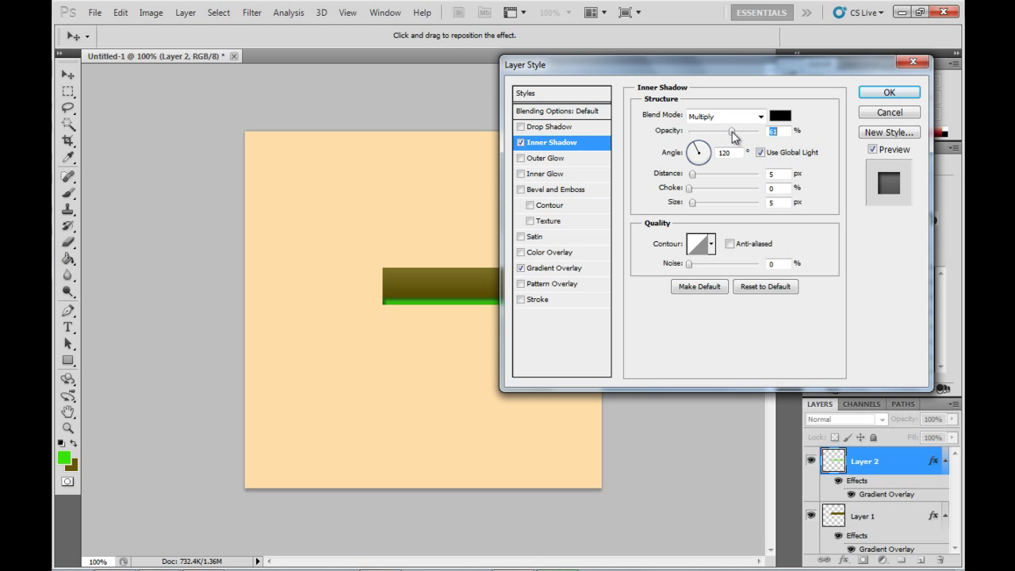
double_click(779, 174)
text(0)
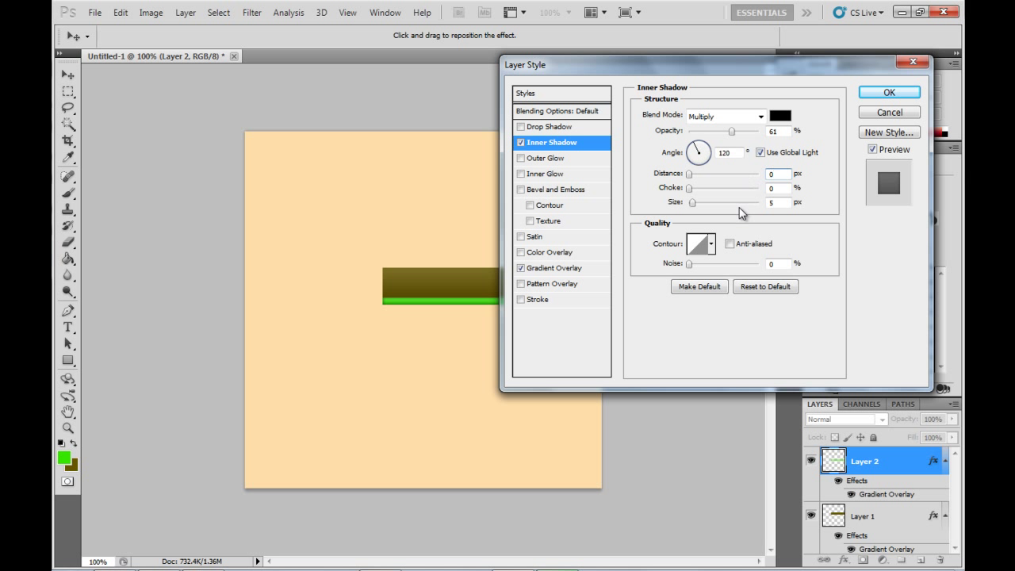
text(1)
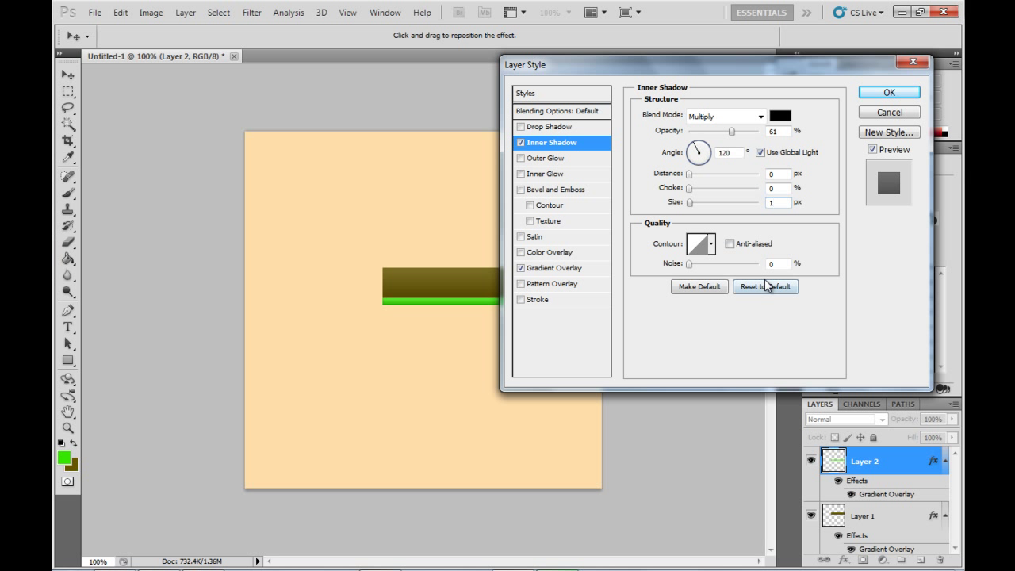
click(889, 92)
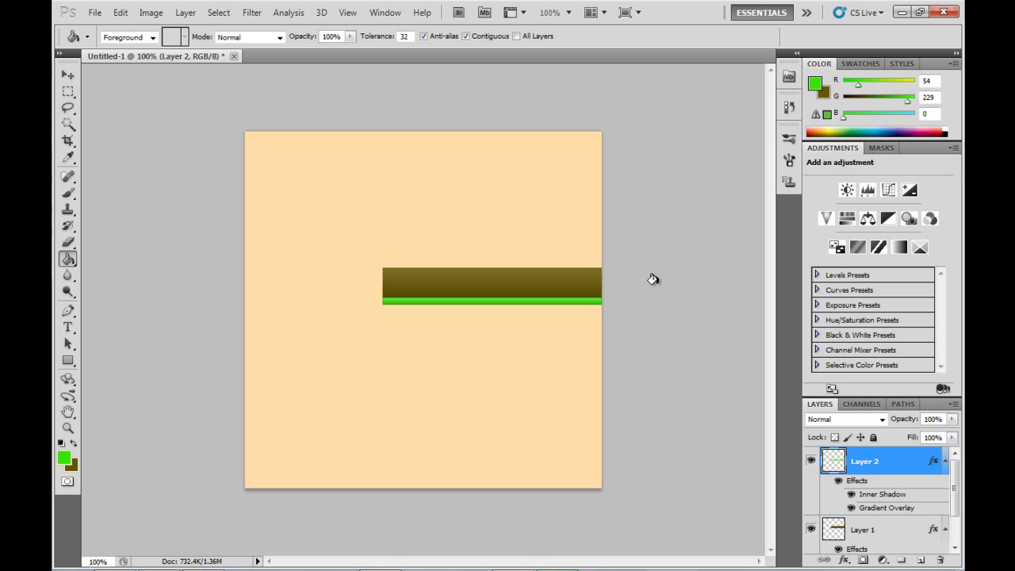
- Create a group named 'stripes', move Layer 1 and Layer 2 into it, and collapse it
key(v)
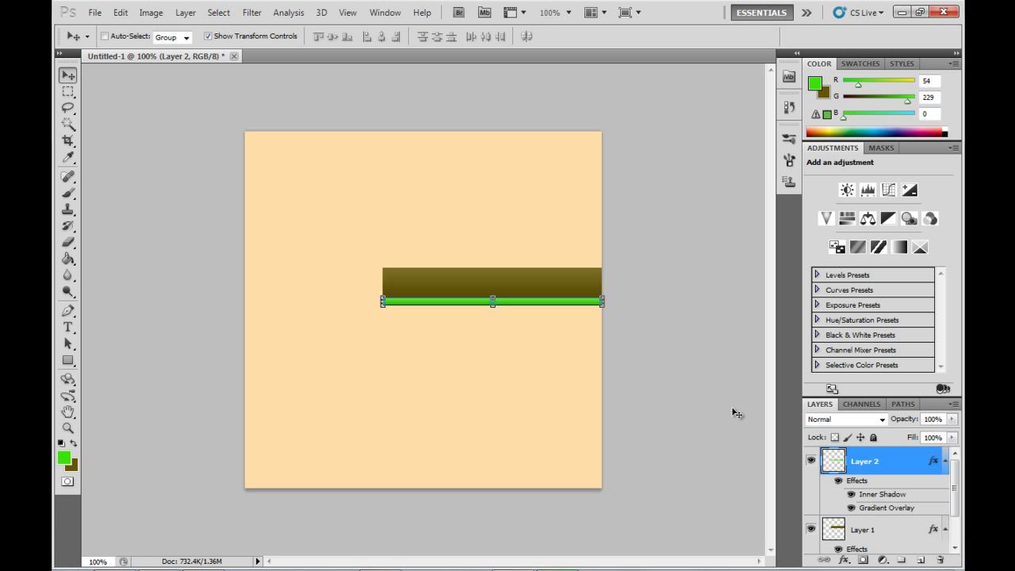
click(902, 561)
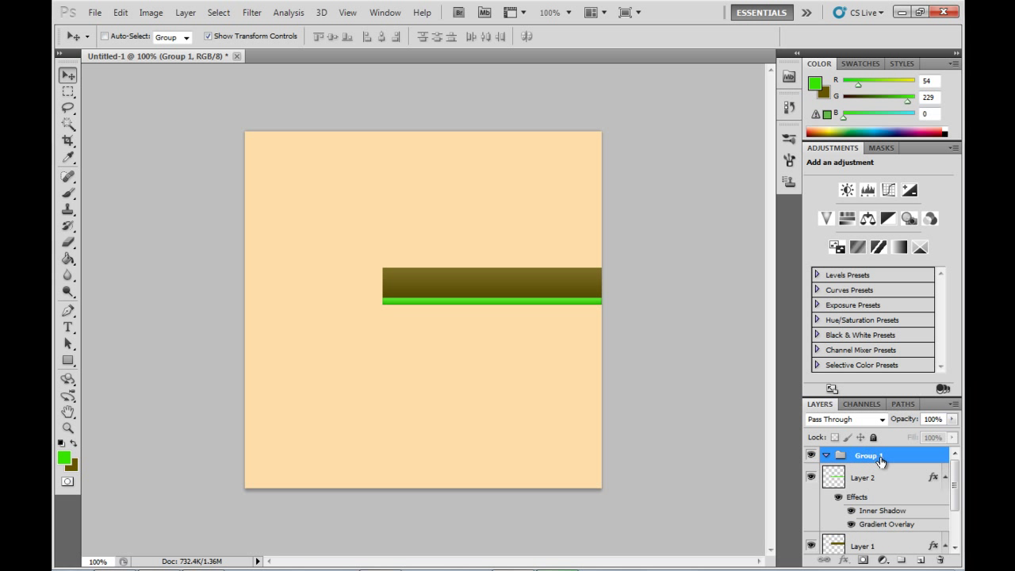
double_click(871, 456)
text(stripes)
key(Return)
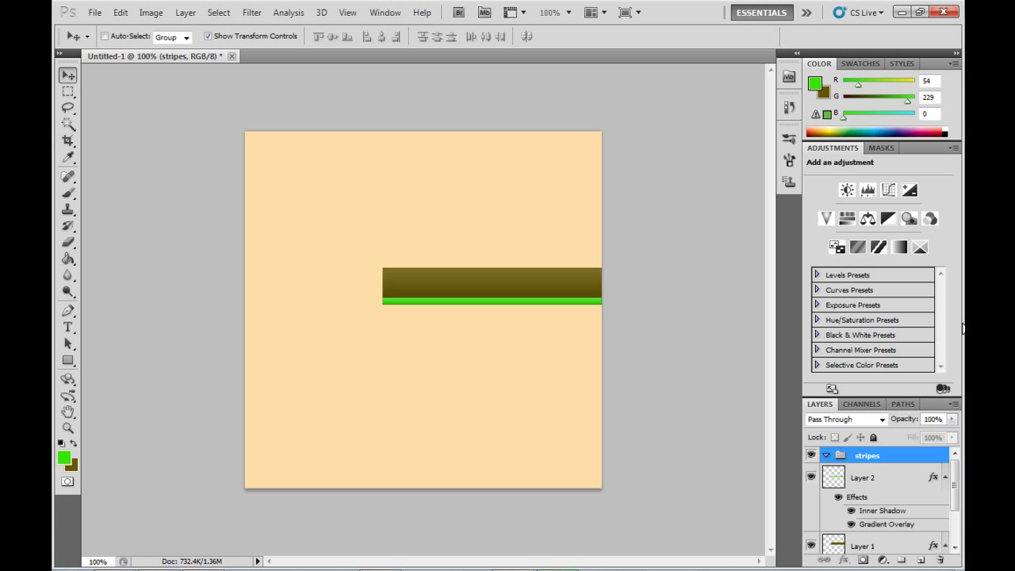
click(871, 479)
shift+click(861, 547)
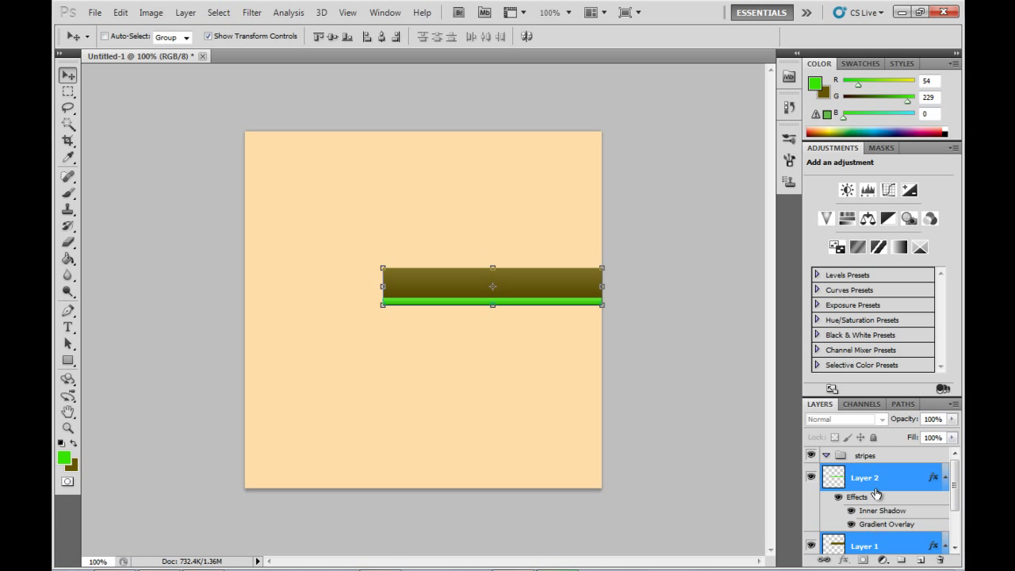
drag(876, 477, 874, 461)
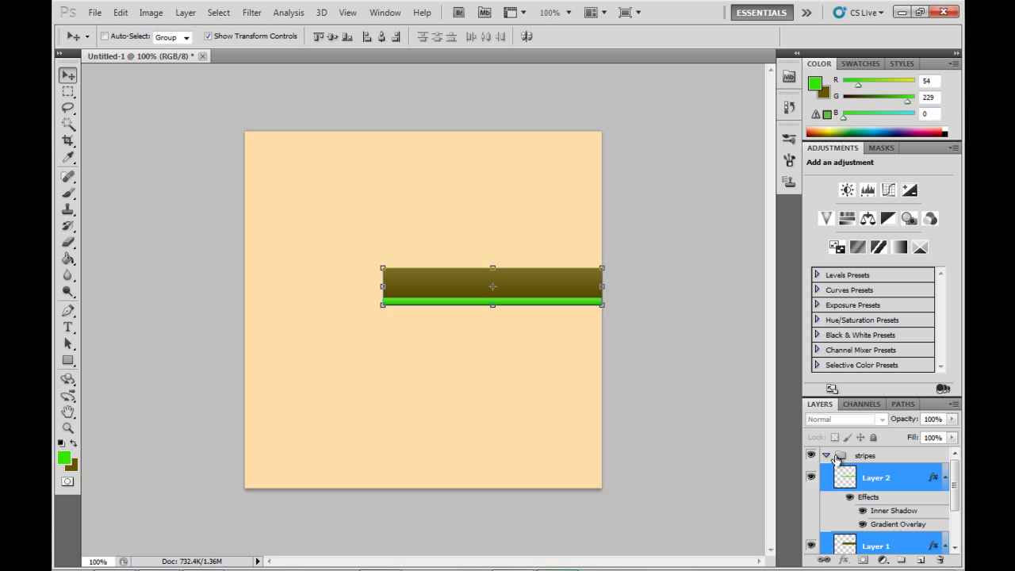
click(827, 457)
- Duplicate the stripes group as 'angled stripes' and drag a copy of its bar to the left
right_click(876, 462)
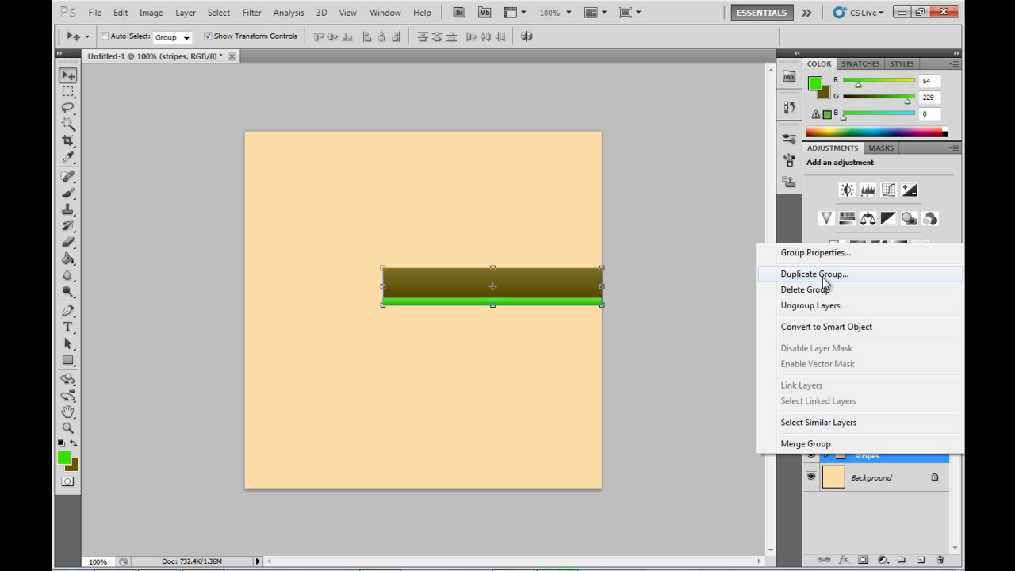
click(823, 276)
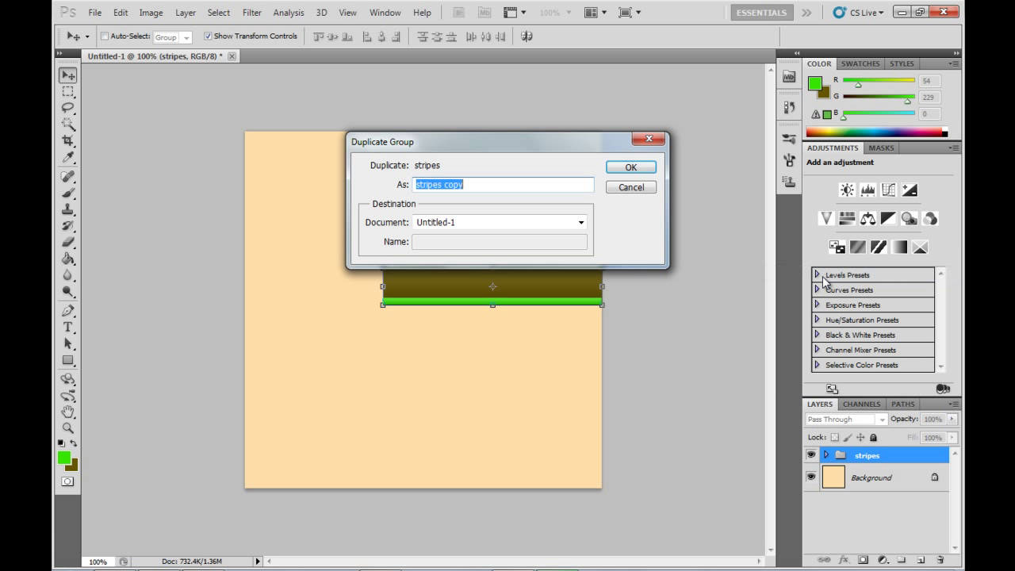
click(644, 173)
drag(532, 185, 301, 190)
text(angled stripes)
key(Return)
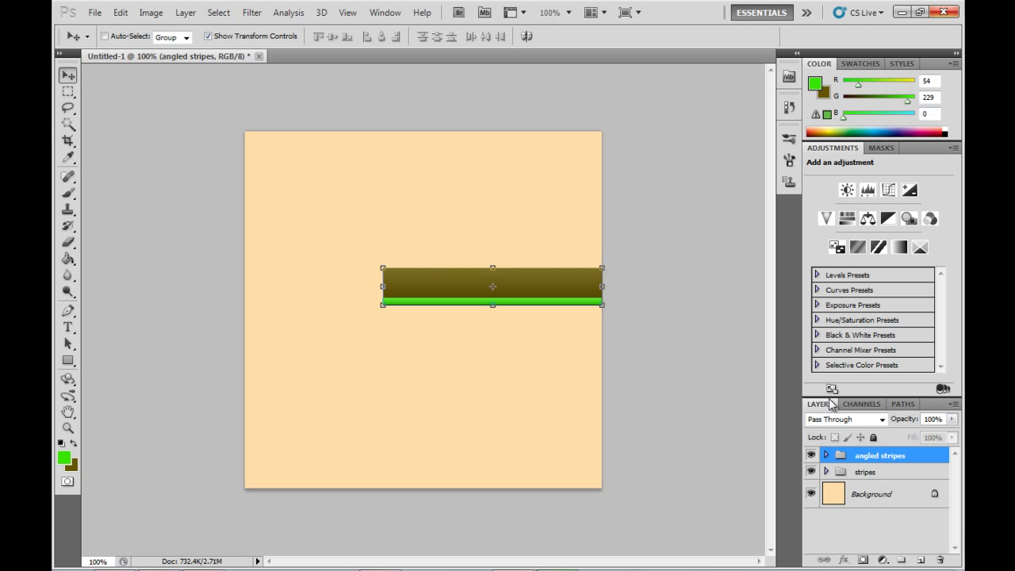
drag(563, 286, 376, 275)
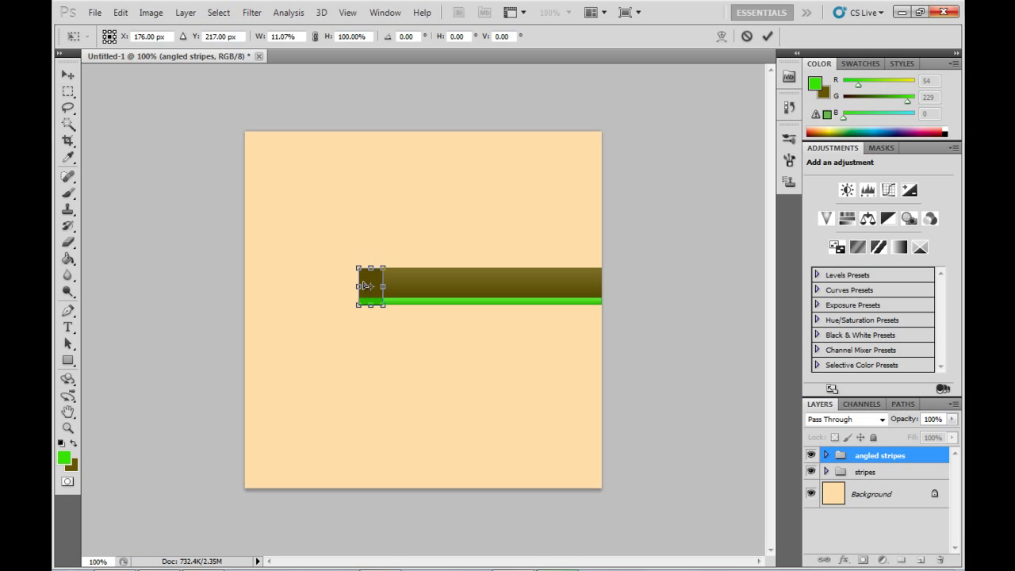
- Skew the narrow block's left side into a slant and commit the transform
drag(359, 285, 371, 270)
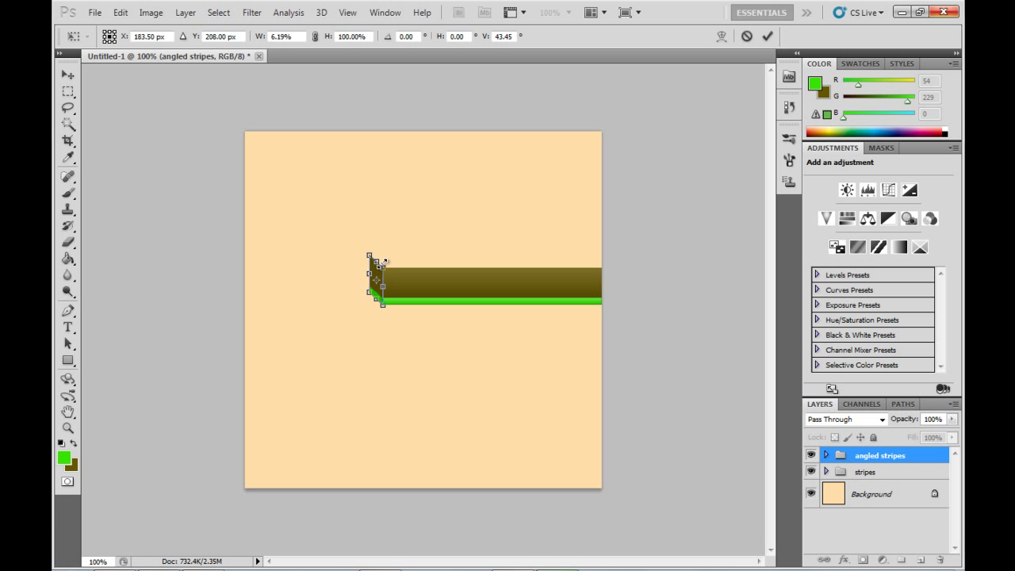
click(767, 38)
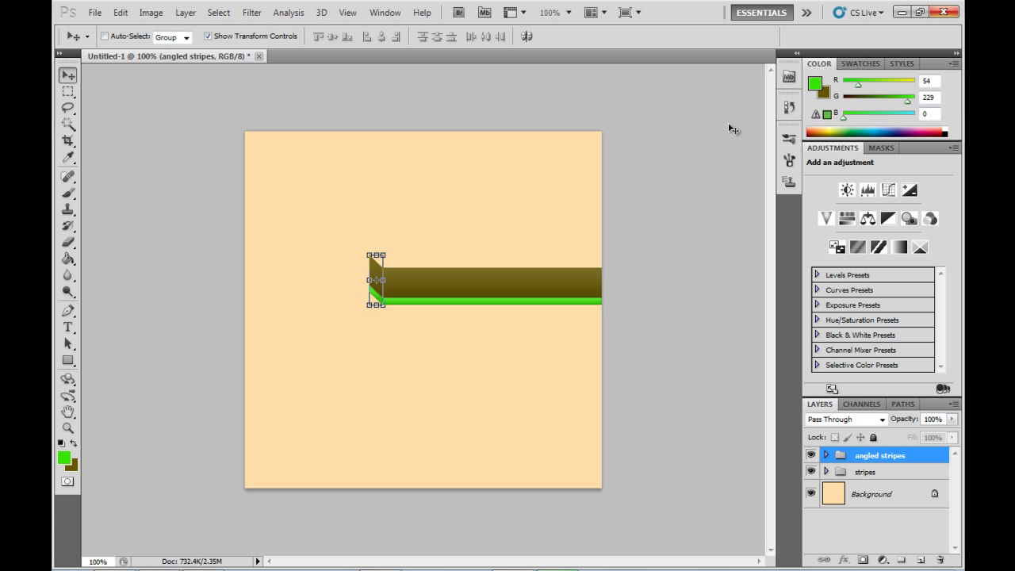
- Duplicate the stripes group as 'more stripes' and move it up-left to the canvas's left edge
click(873, 471)
right_click(877, 470)
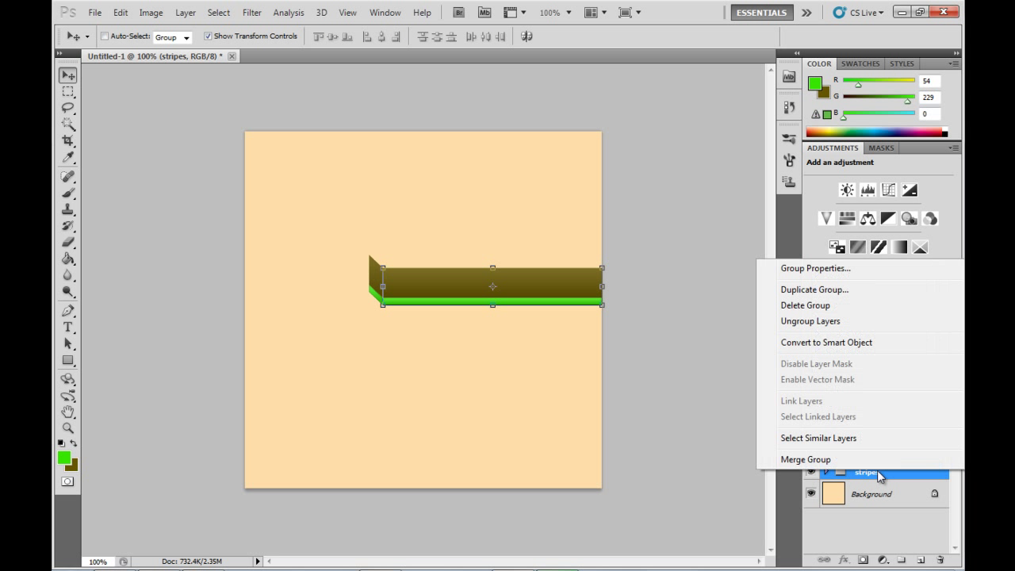
click(849, 291)
text(more stripes)
key(Return)
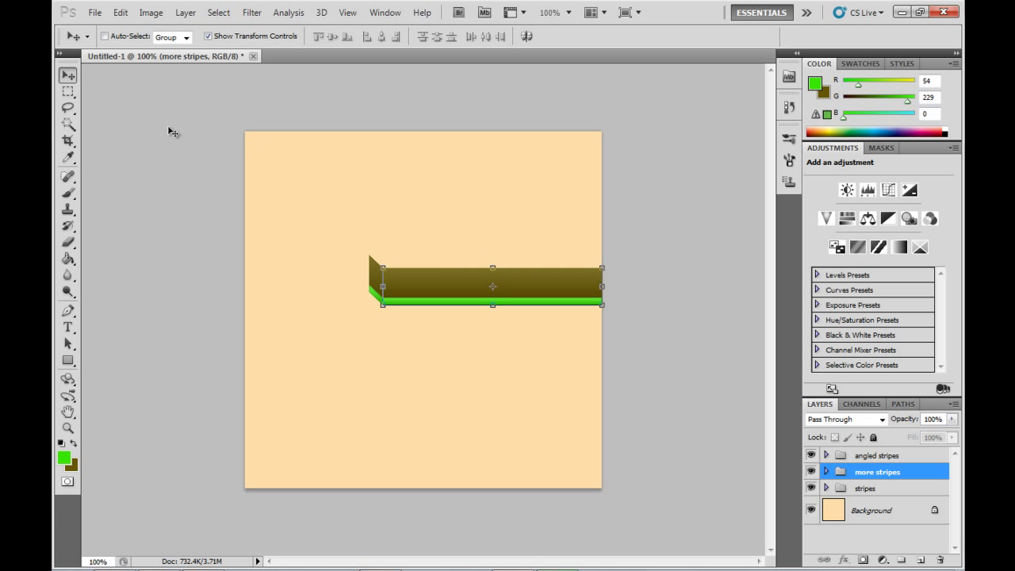
drag(550, 293, 314, 275)
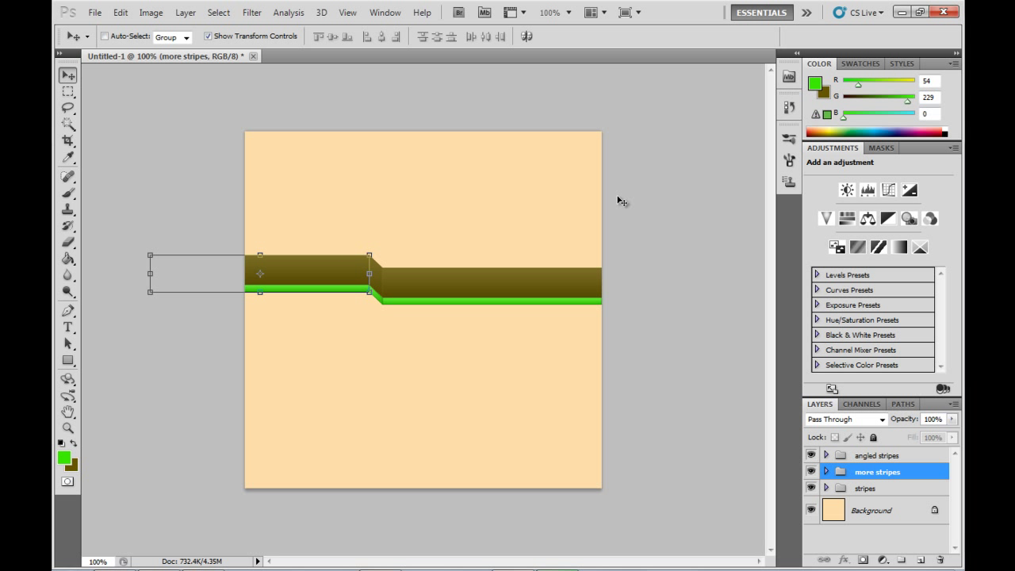
click(877, 455)
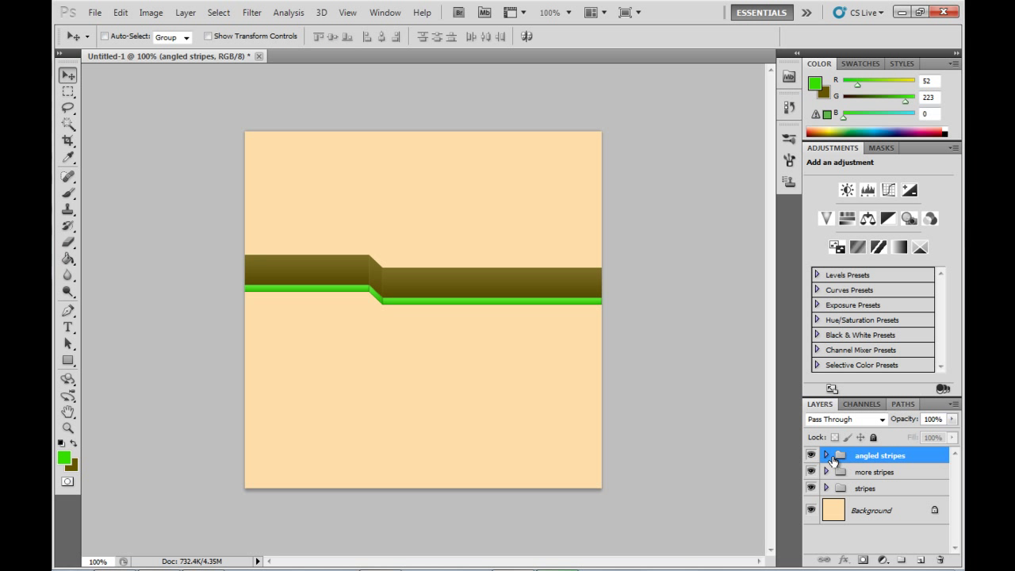
- Merge the angled stripes group into one layer and nudge its slanted piece about 10 px lower
click(826, 456)
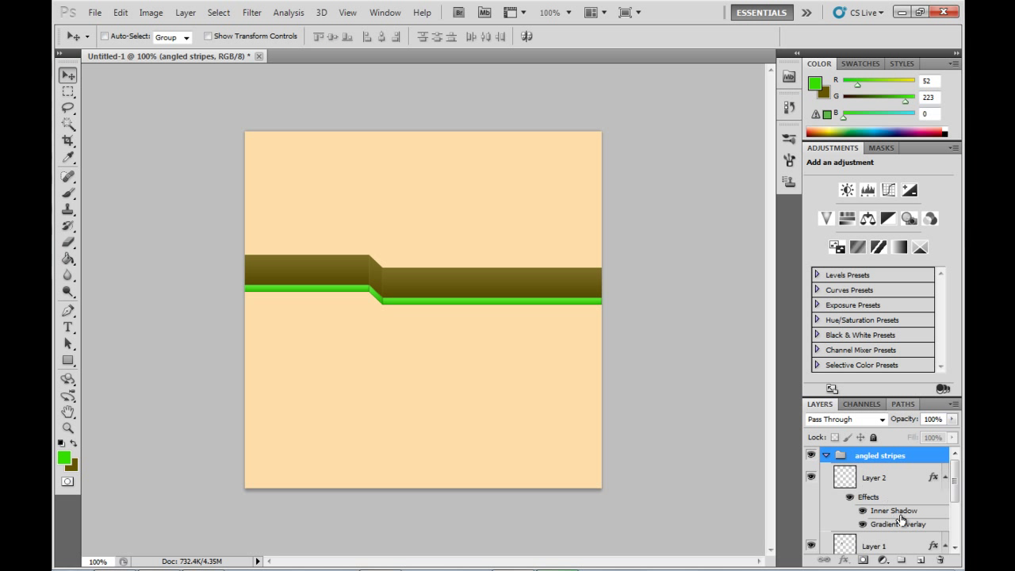
right_click(870, 460)
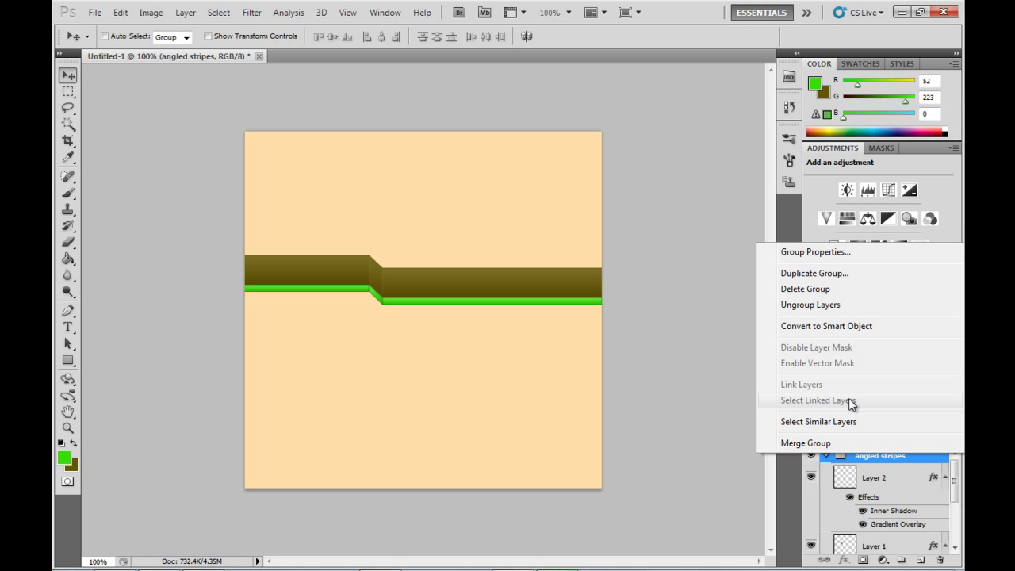
click(841, 444)
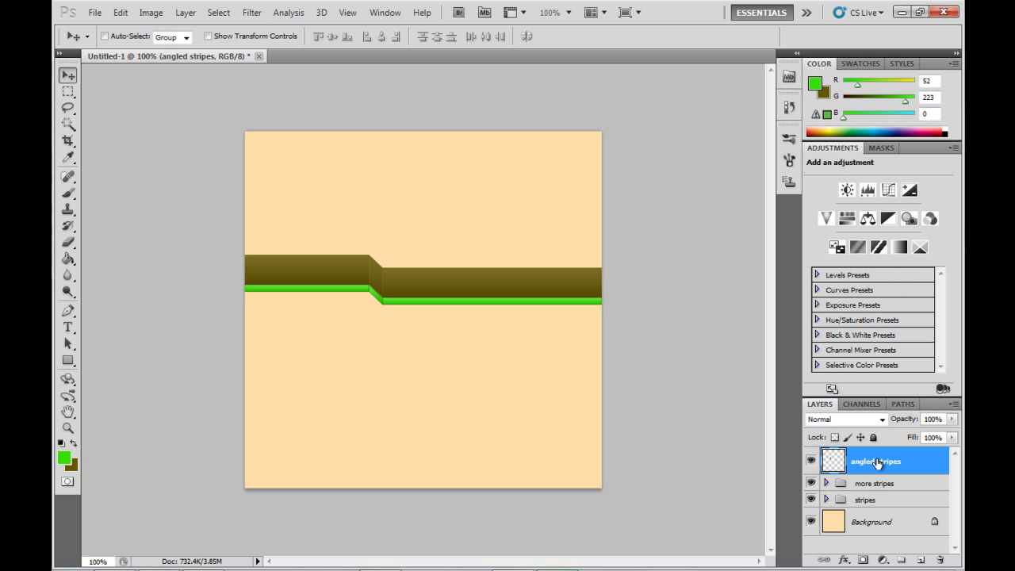
key(ctrl+a)
mouse_move(403, 241)
mouse_down()
mouse_move(400, 262)
mouse_move(402, 242)
mouse_up()
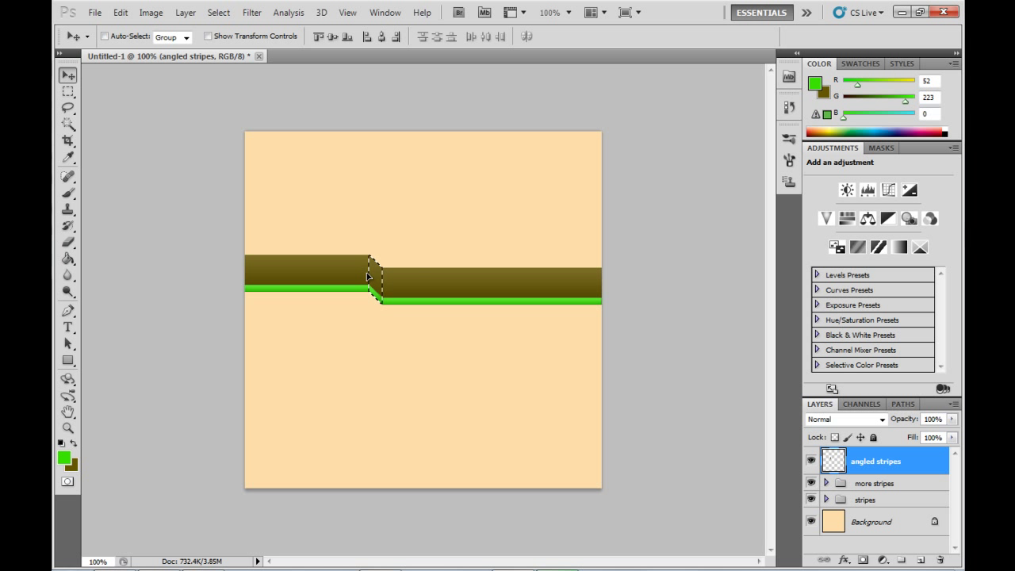
- Add a Brightness/Contrast adjustment layer set to Brightness -90 and Contrast 45
click(185, 12)
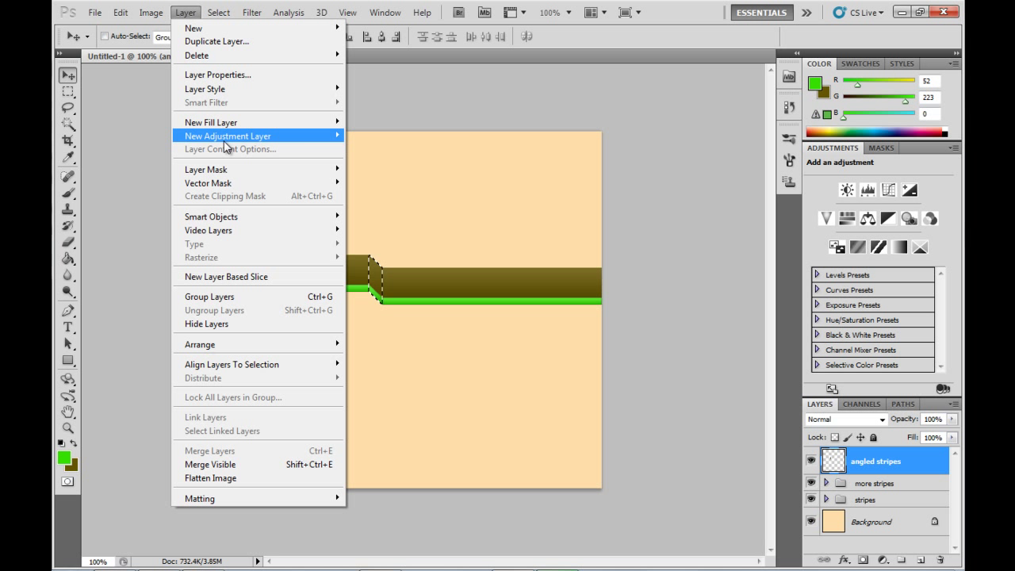
mouse_move(299, 136)
click(379, 135)
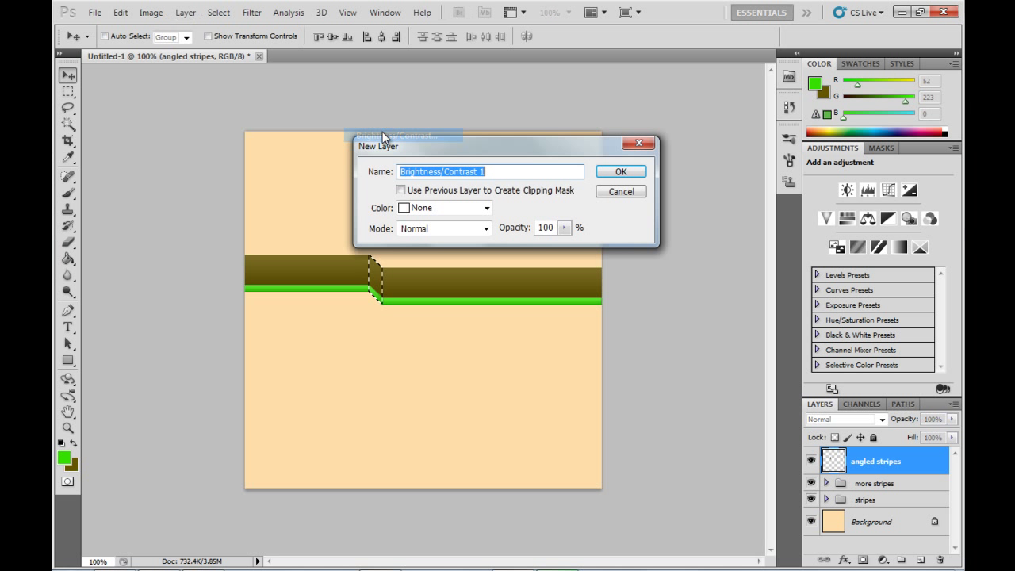
click(617, 172)
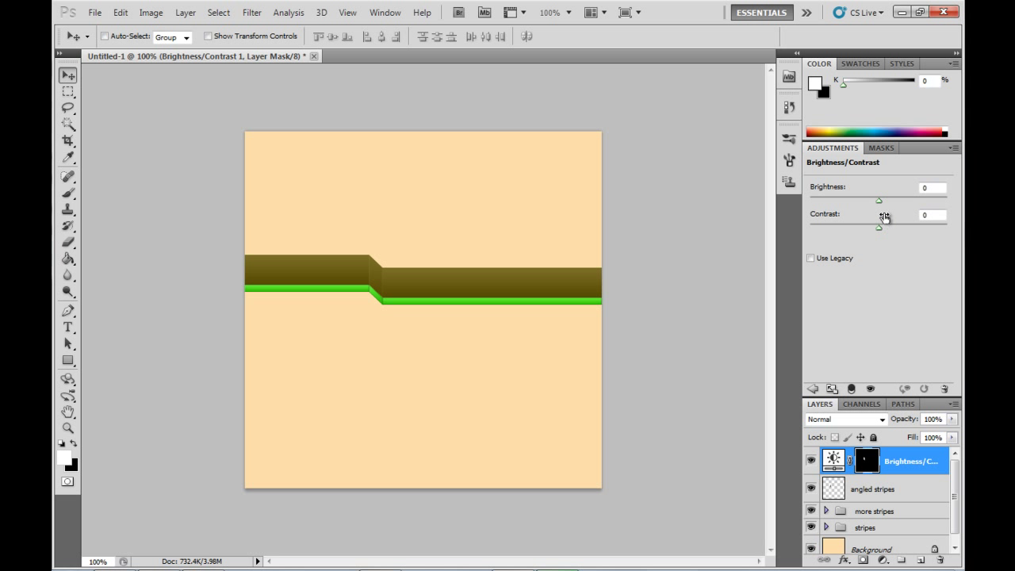
click(855, 193)
text(-5)
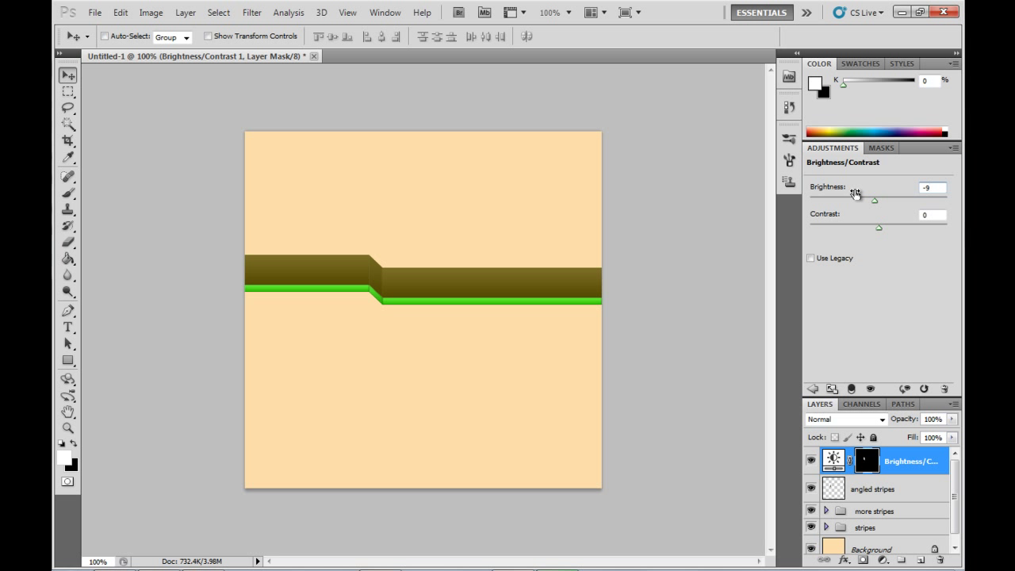
text(0)
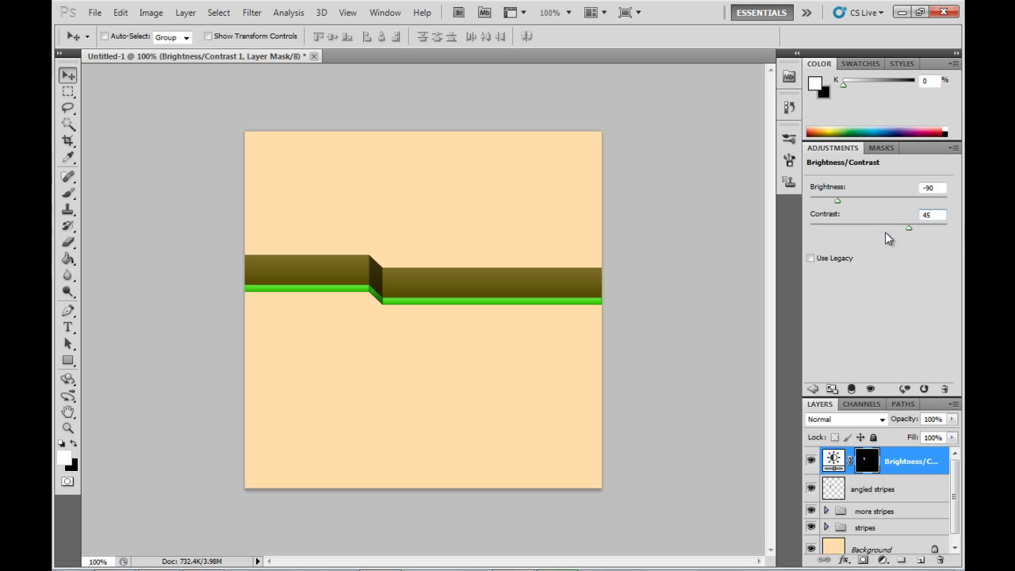
key(Return)
key(ctrl+shift+n)
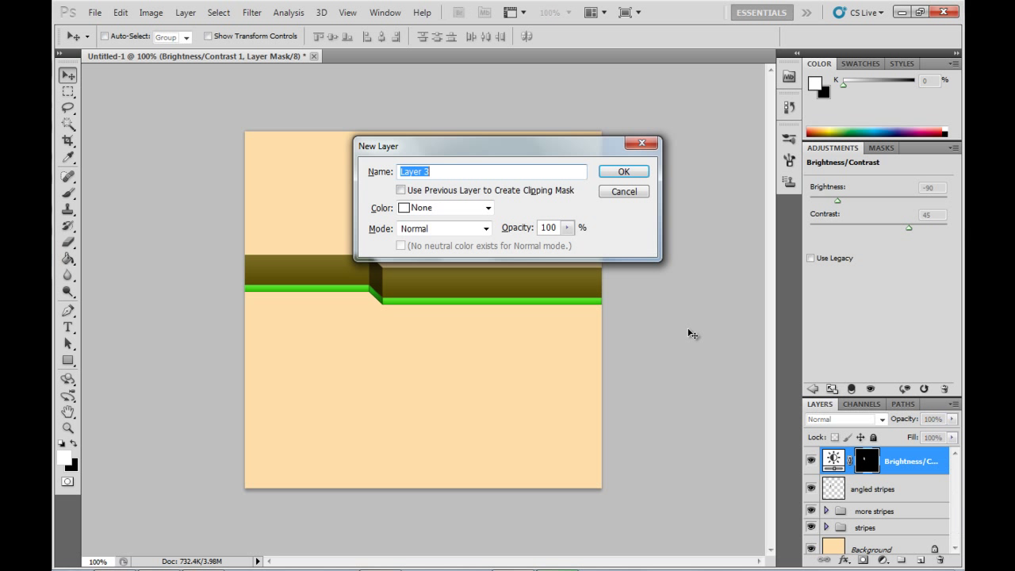
- Confirm the new Layer 3 and set the foreground colour to white
key(Return)
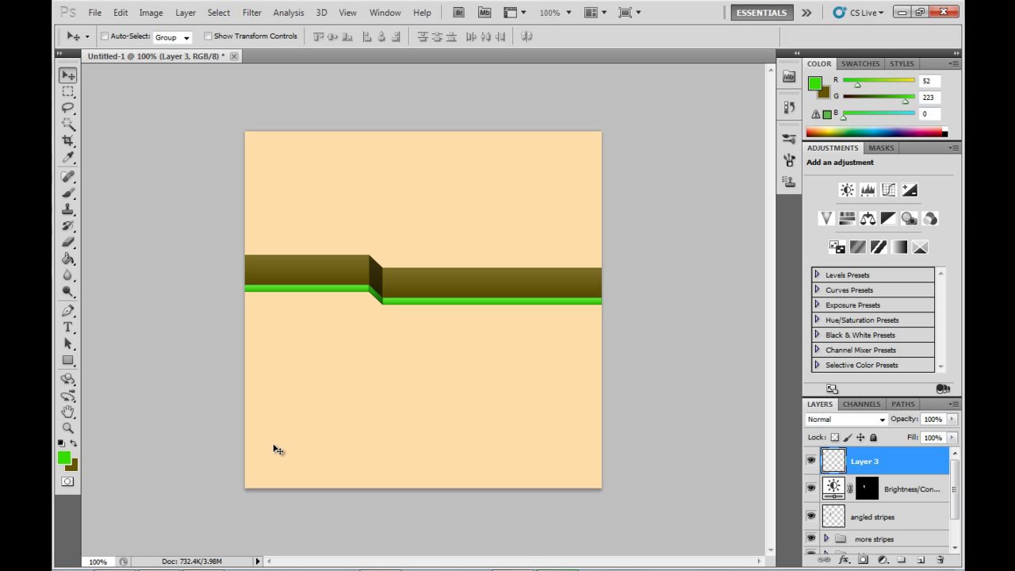
click(67, 458)
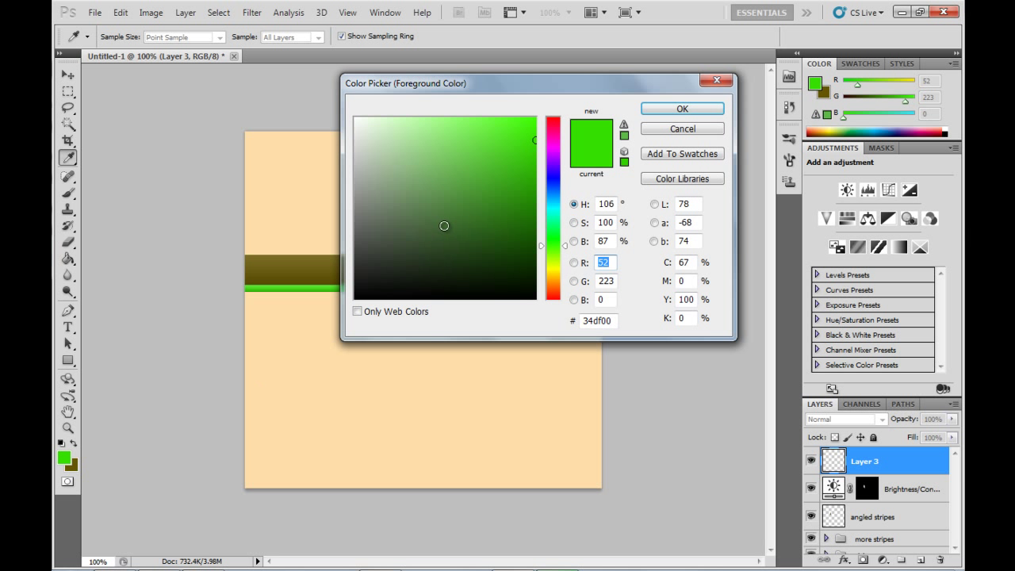
drag(442, 225, 321, 71)
click(684, 111)
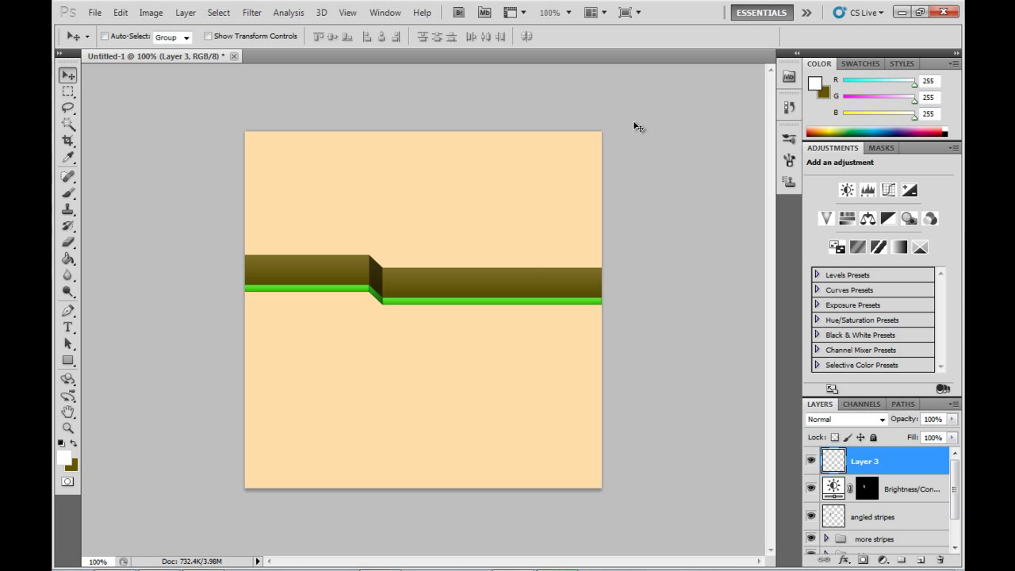
- Paint a large soft white dab over the stripe's right side
click(68, 192)
key(bracketright)
key(bracketright)
key(bracketright)
key(bracketright)
key(bracketright)
key(bracketright)
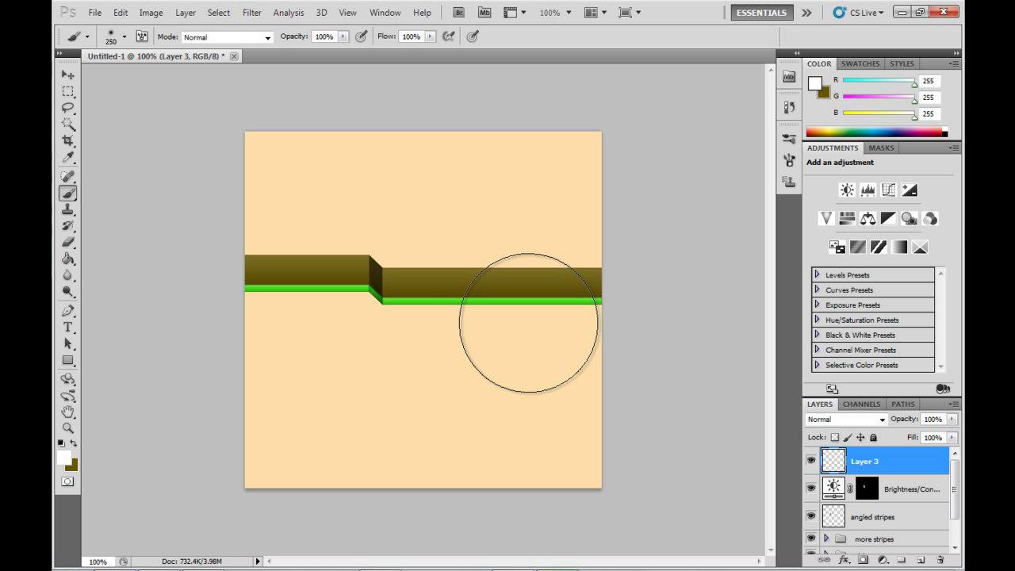
click(529, 316)
- Blend Layer 3 in Soft Light and shrink the brush back to 80
click(881, 418)
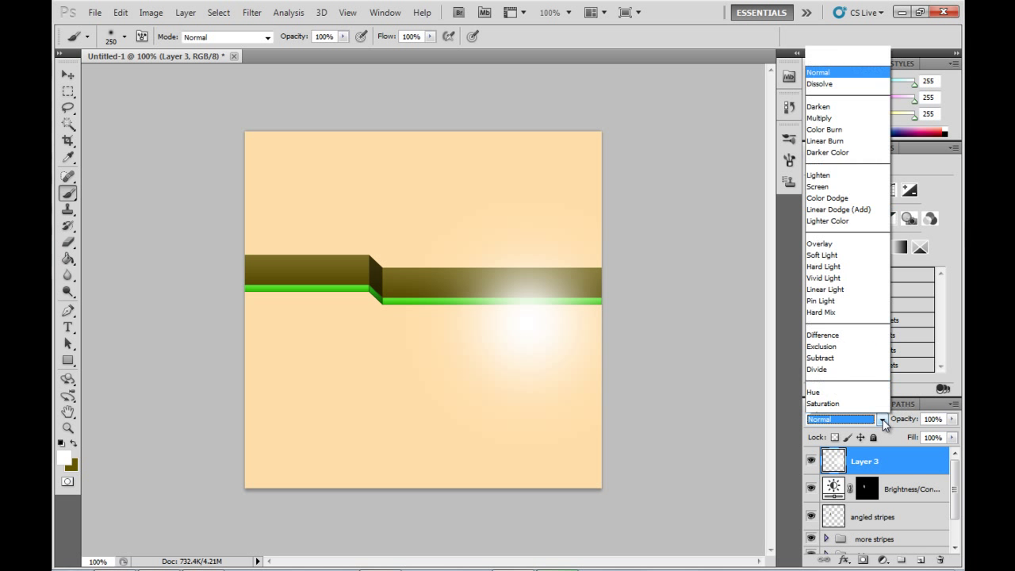
click(825, 236)
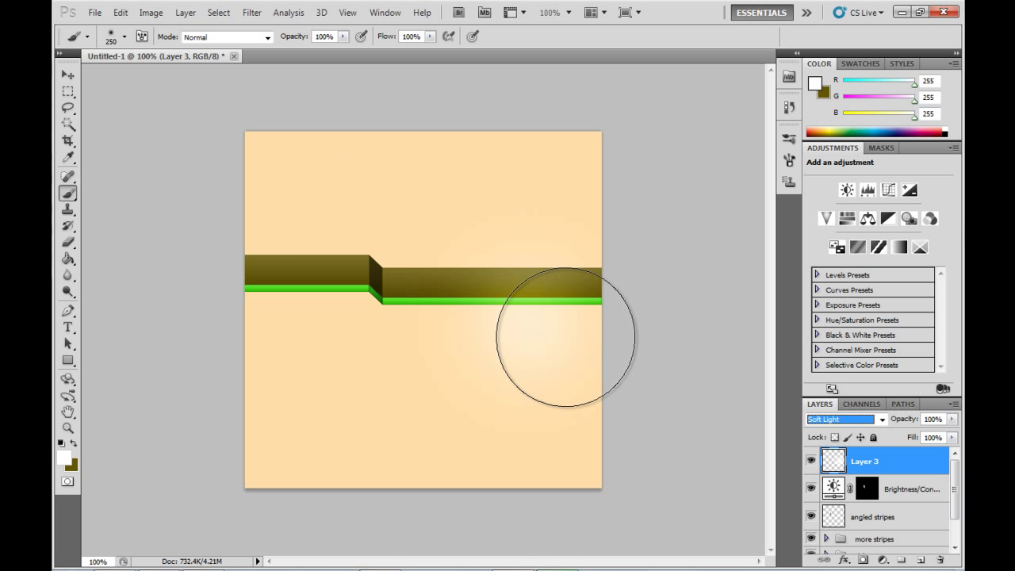
key(bracketleft)
key(bracketleft)
key(bracketleft)
key(bracketleft)
key(bracketleft)
key(bracketleft)
key(bracketleft)
key(bracketleft)
key(bracketleft)
key(bracketleft)
key(bracketleft)
key(bracketleft)
key(bracketleft)
key(bracketleft)
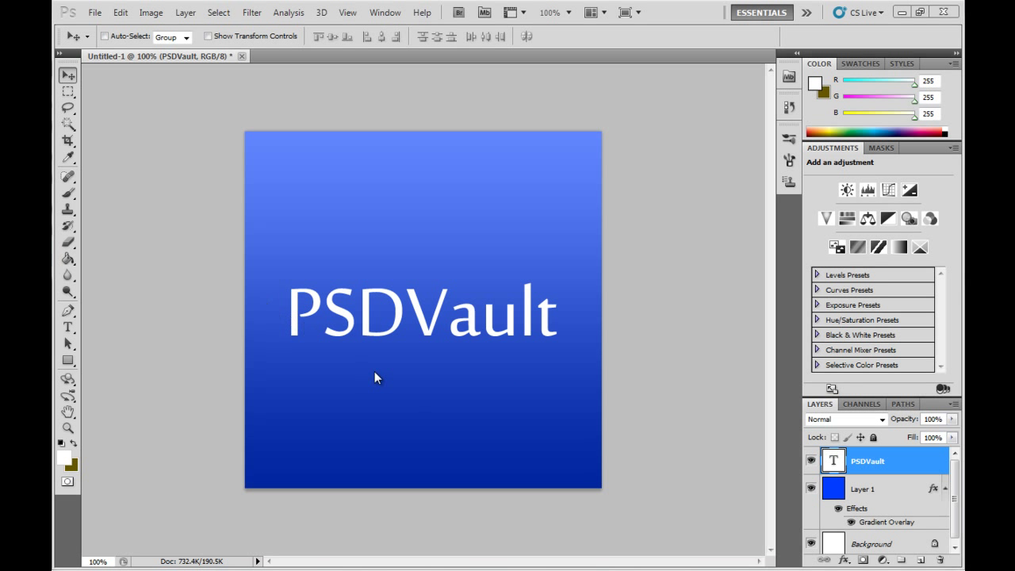
- Add a 1 px stroke layer style to the PSDVault text layer
double_click(899, 463)
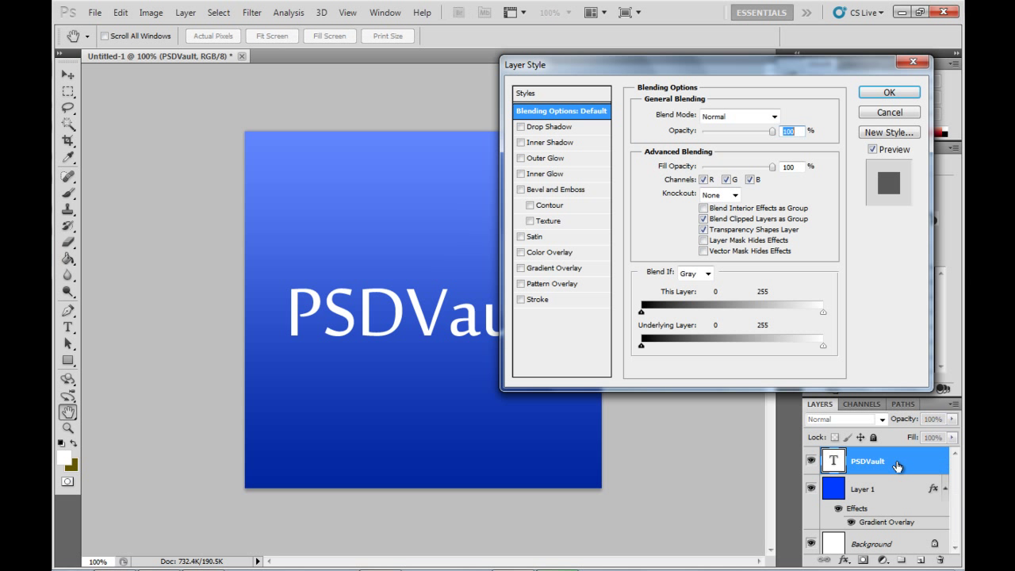
click(539, 300)
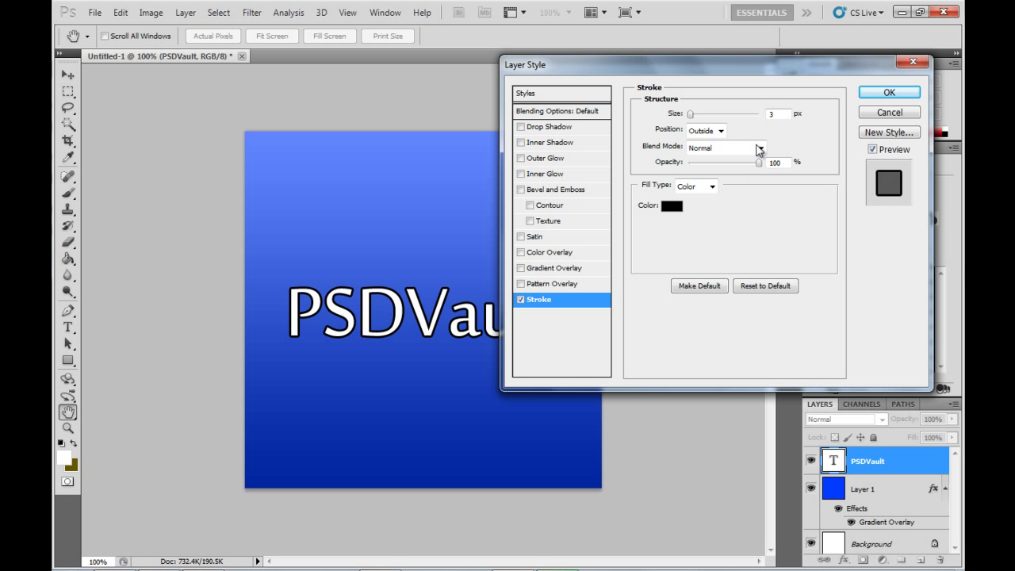
key(Down)
key(Down)
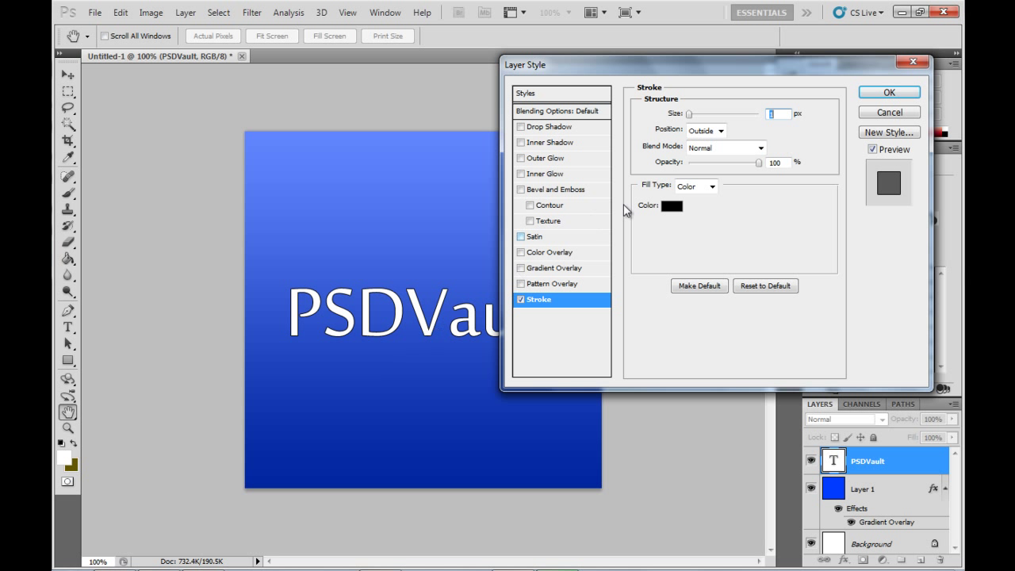
- Set the stroke colour to a dark blue and apply the style
click(678, 207)
drag(592, 88, 760, 63)
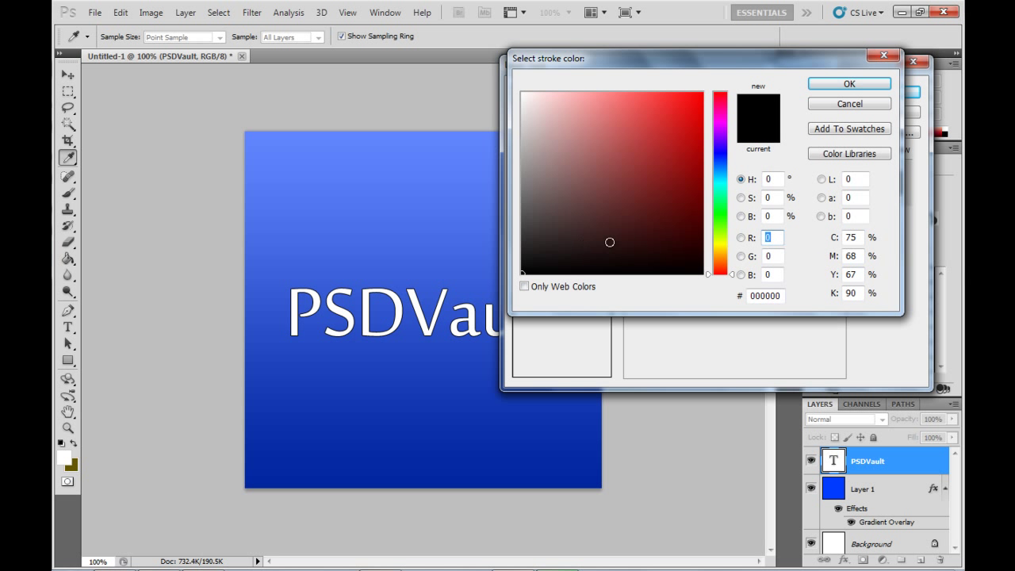
mouse_move(720, 164)
mouse_down()
mouse_move(720, 149)
mouse_move(692, 166)
mouse_move(705, 188)
mouse_move(719, 136)
mouse_up()
click(872, 85)
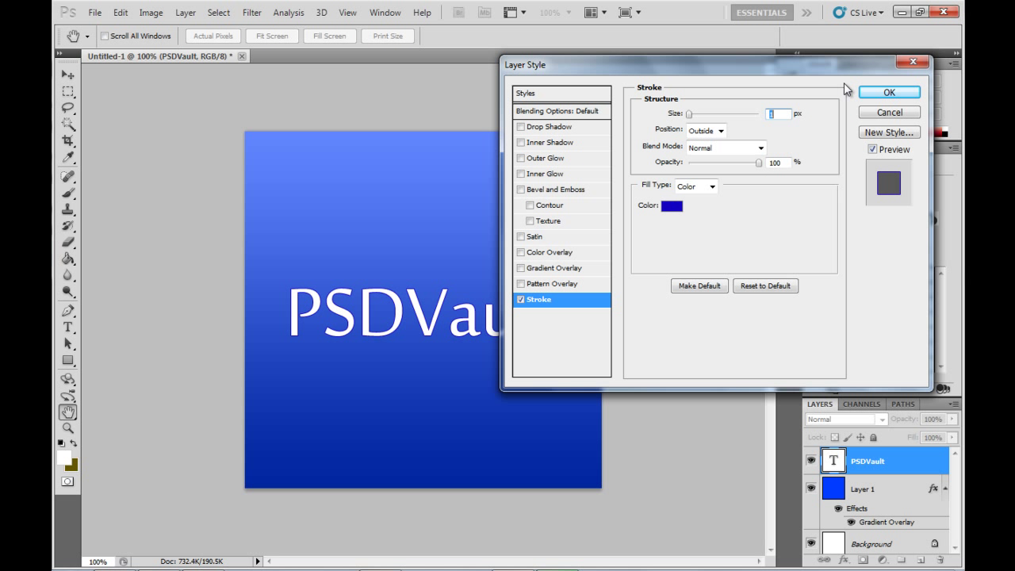
click(678, 207)
click(704, 168)
drag(704, 168, 717, 180)
click(849, 93)
click(865, 94)
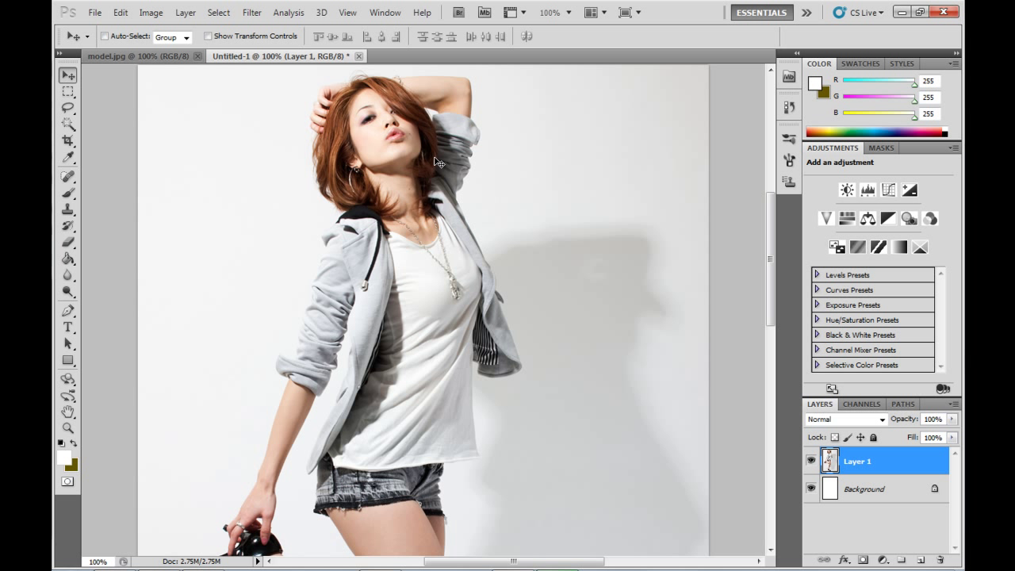
- Open Smart Sharpen in Advanced mode and set Amount to 90%
click(252, 12)
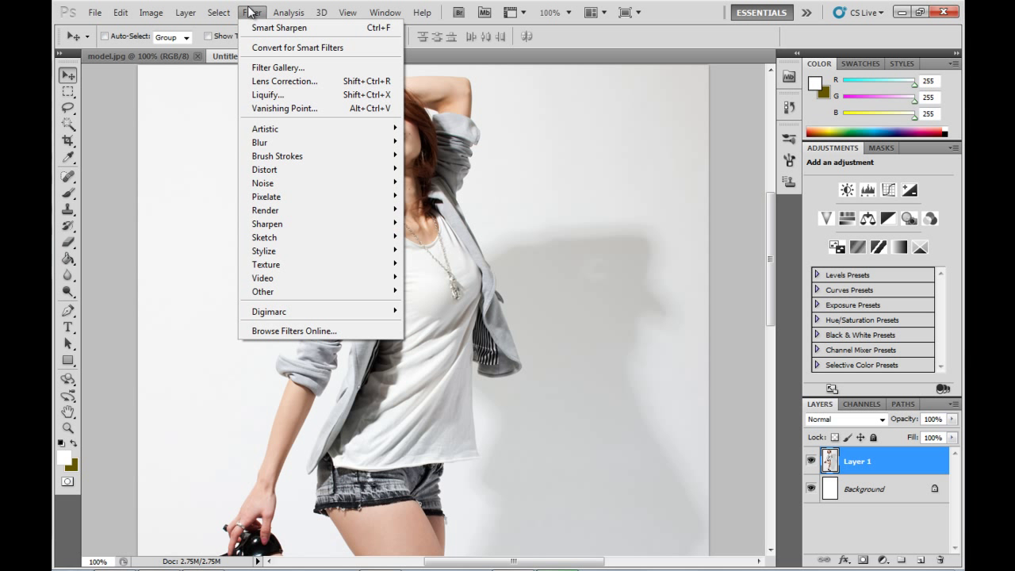
mouse_move(301, 228)
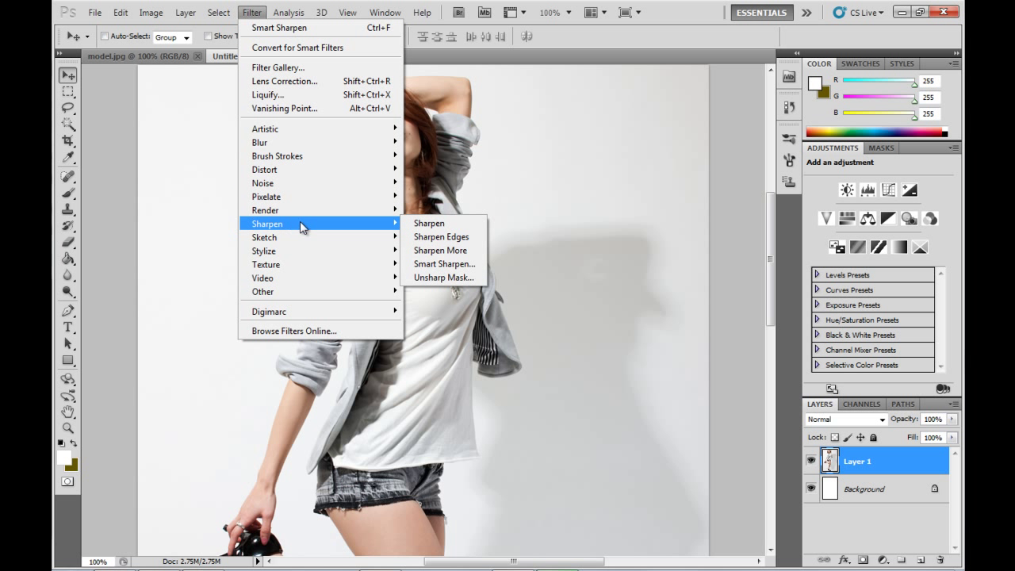
click(452, 263)
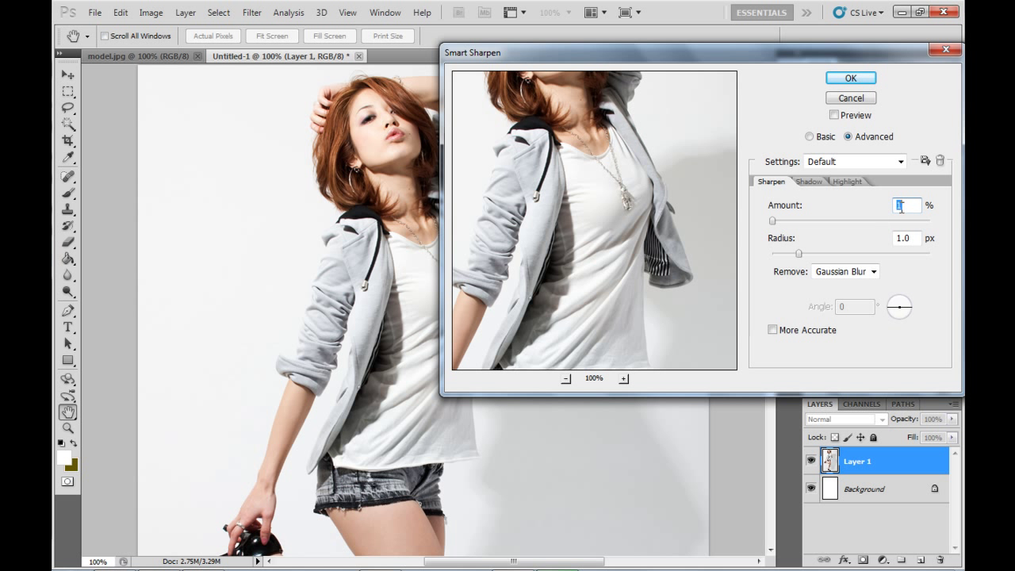
click(825, 138)
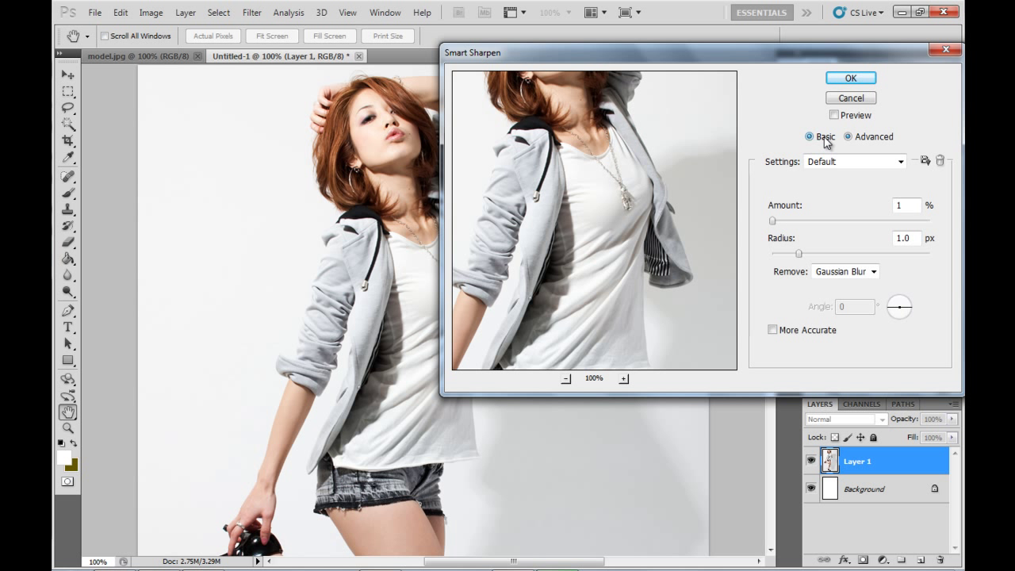
click(849, 138)
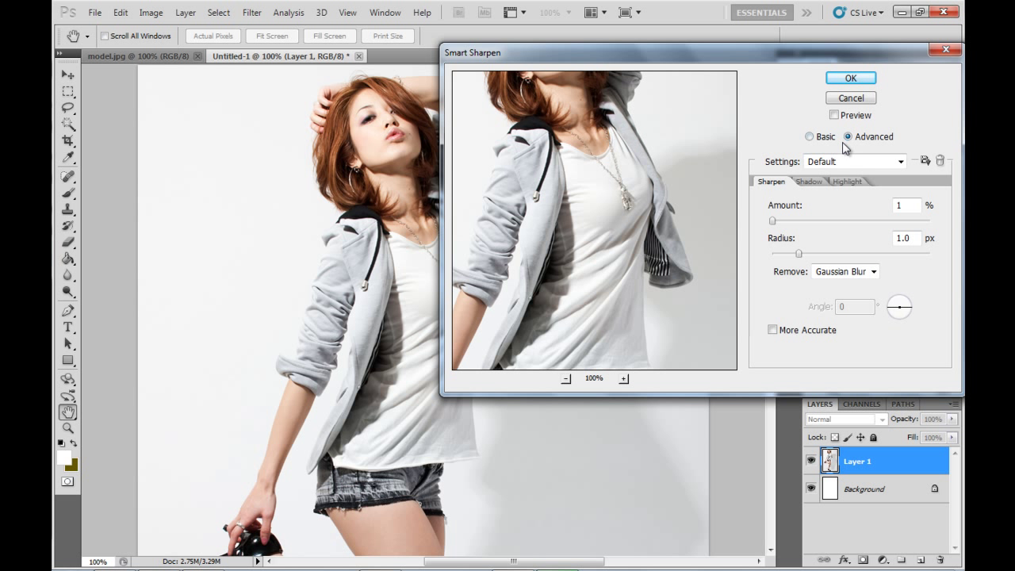
double_click(918, 206)
text(90)
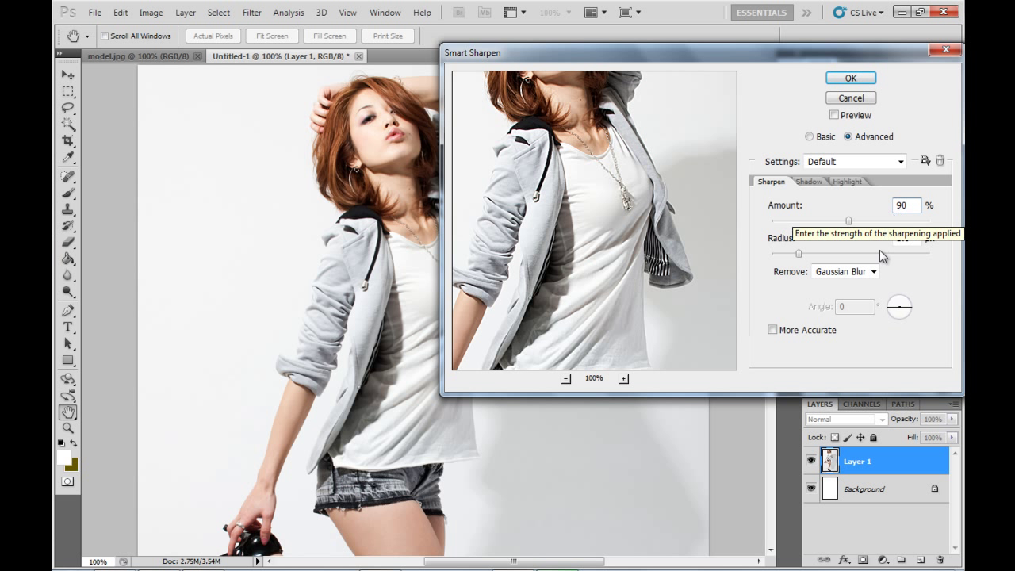
- Set the Shadow Fade Amount to 60% with a 40% Tonal Width
click(807, 182)
double_click(900, 207)
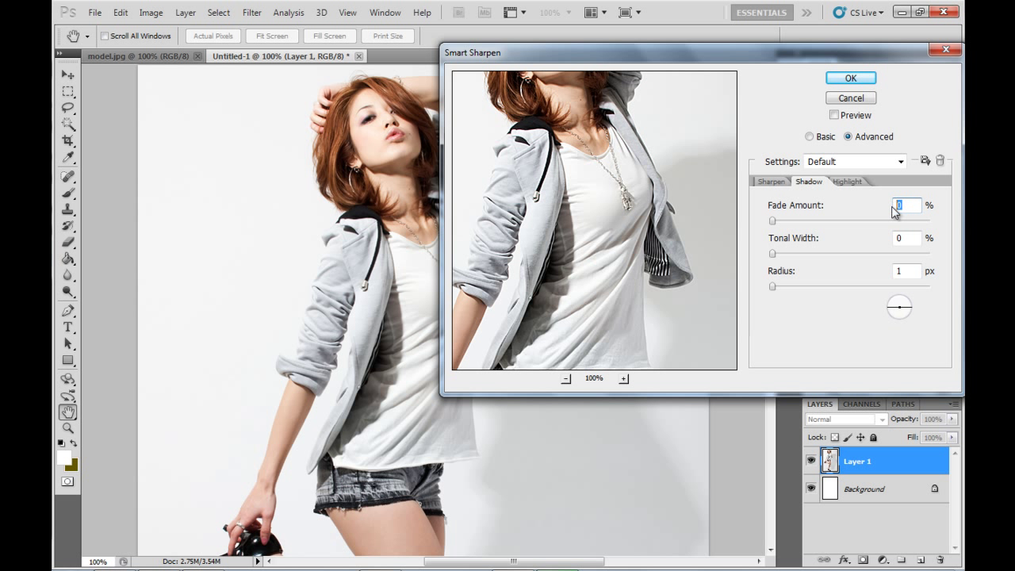
text(60)
key(Tab)
key(shift+Tab)
text(4)
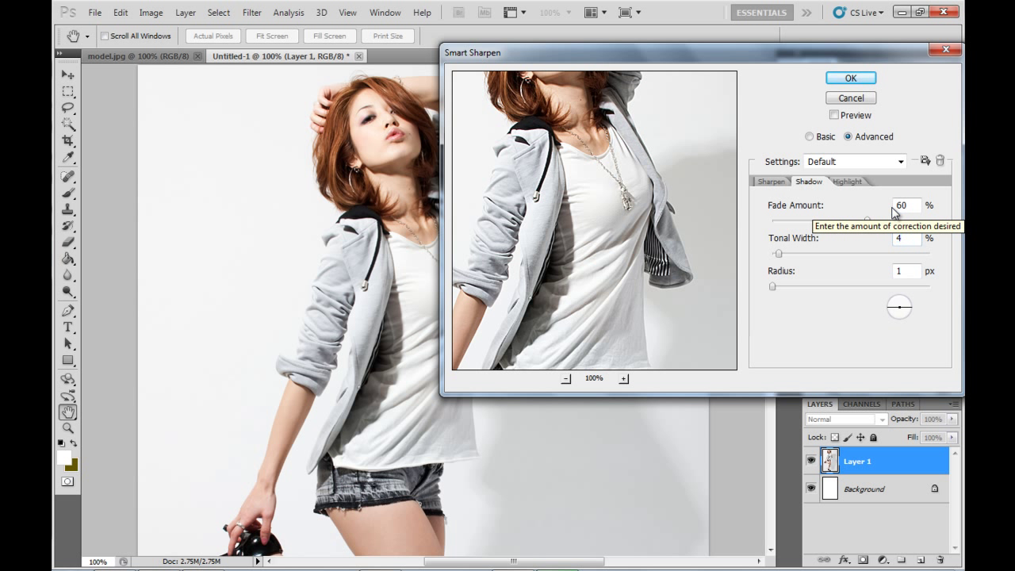
text(0)
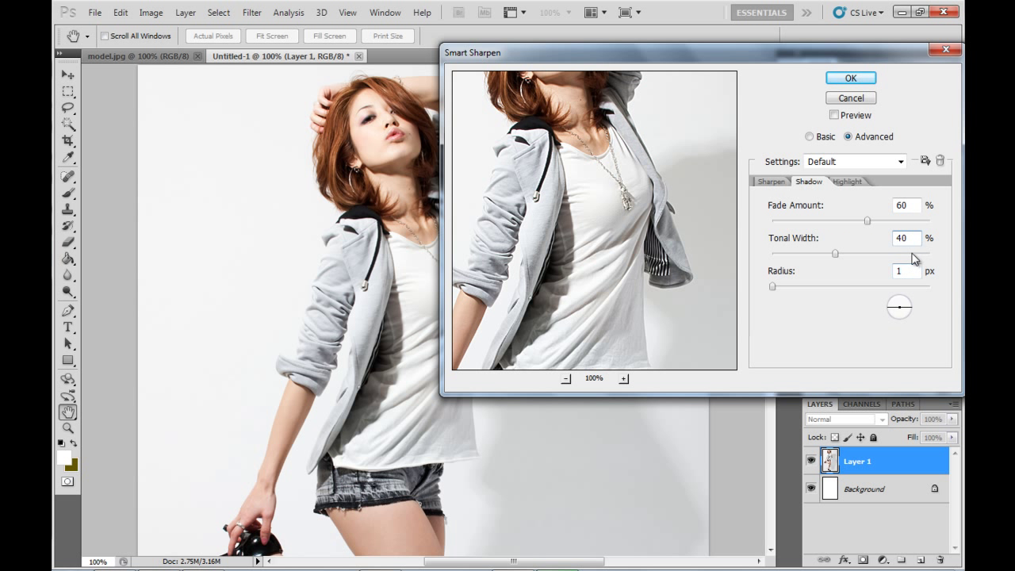
- Set the Highlight Fade Amount to 35% with a 100% Tonal Width
click(857, 184)
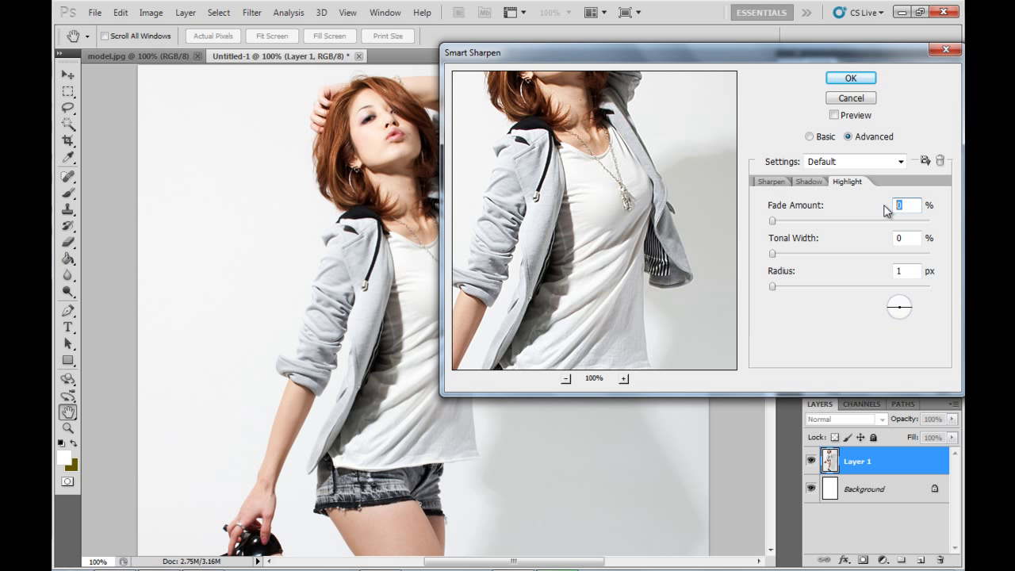
text(35)
key(Tab)
text(100)
click(861, 117)
click(850, 80)
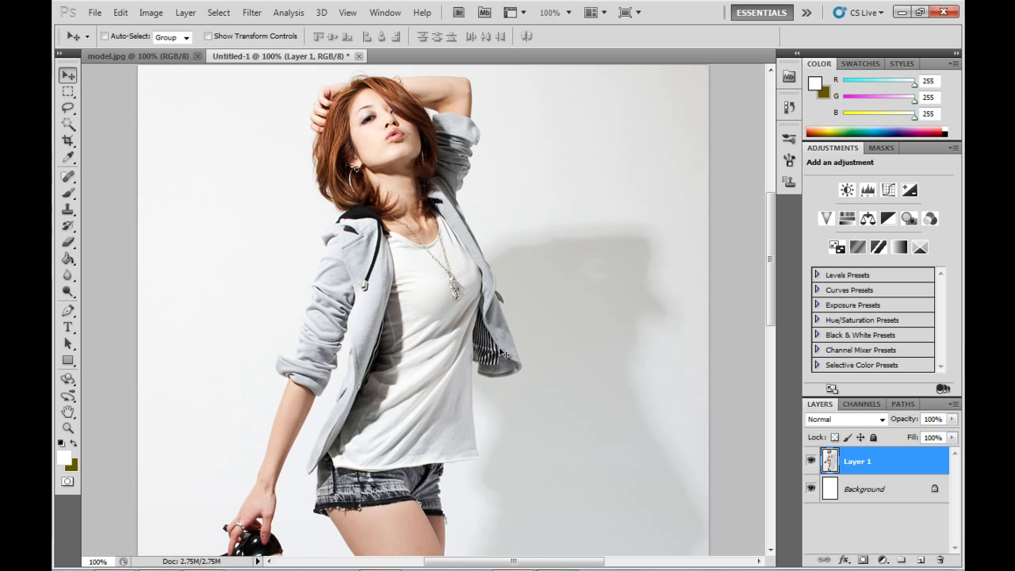
click(166, 56)
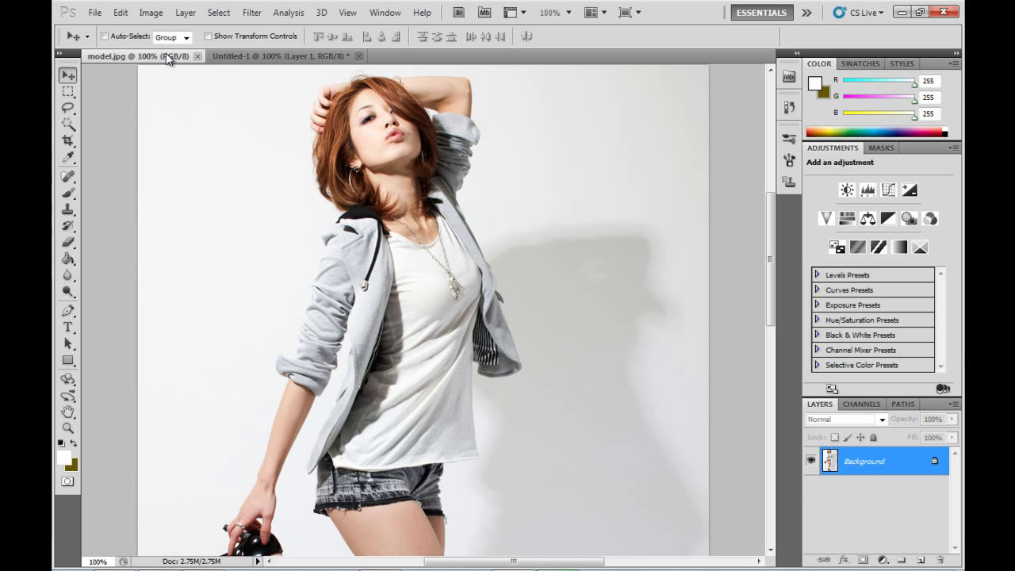
click(242, 51)
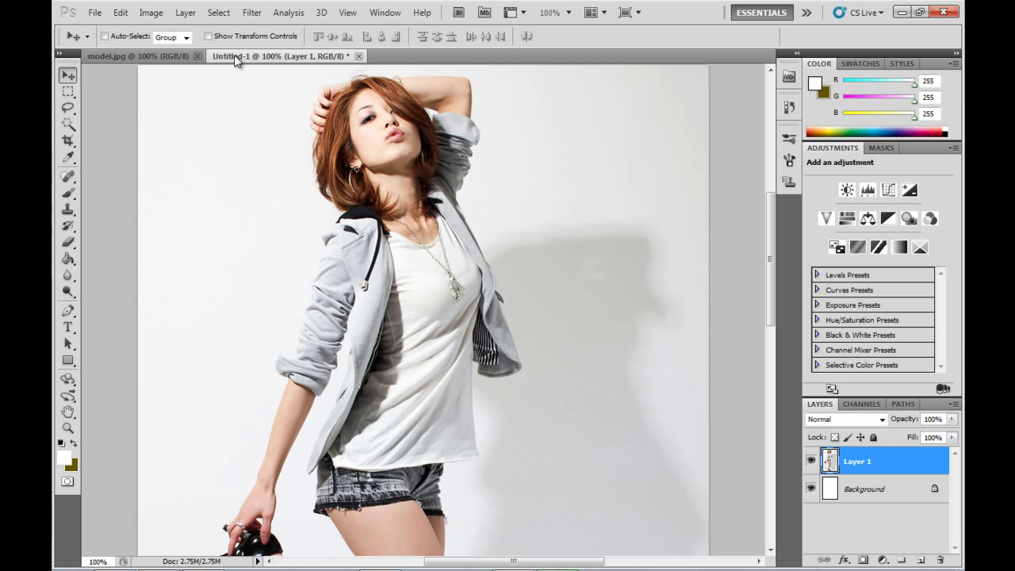
click(157, 56)
click(239, 56)
click(163, 56)
click(252, 57)
click(169, 53)
click(237, 56)
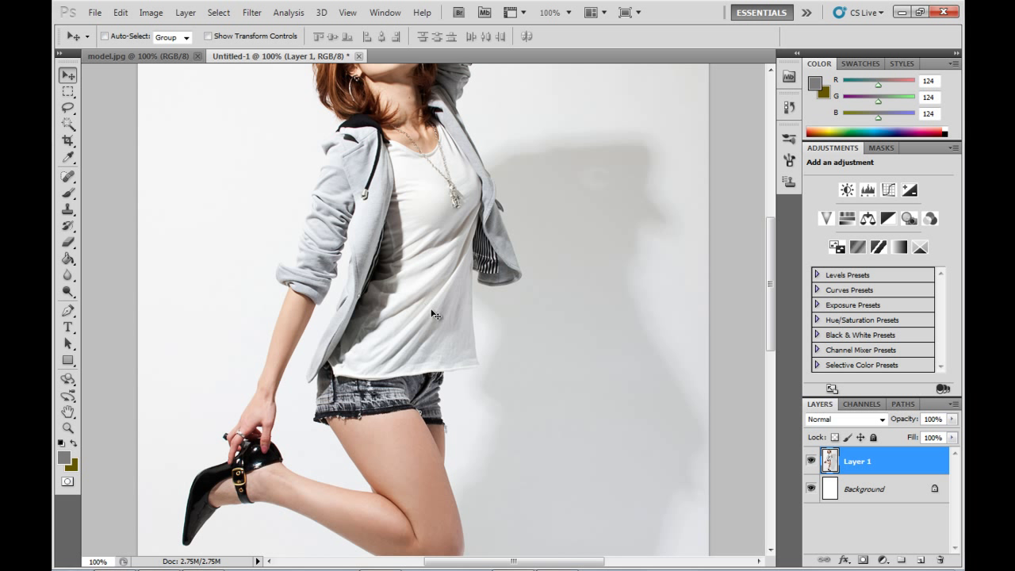
- Add Layer 2 and set the foreground colour to dark grey 434343
key(ctrl+shift+n)
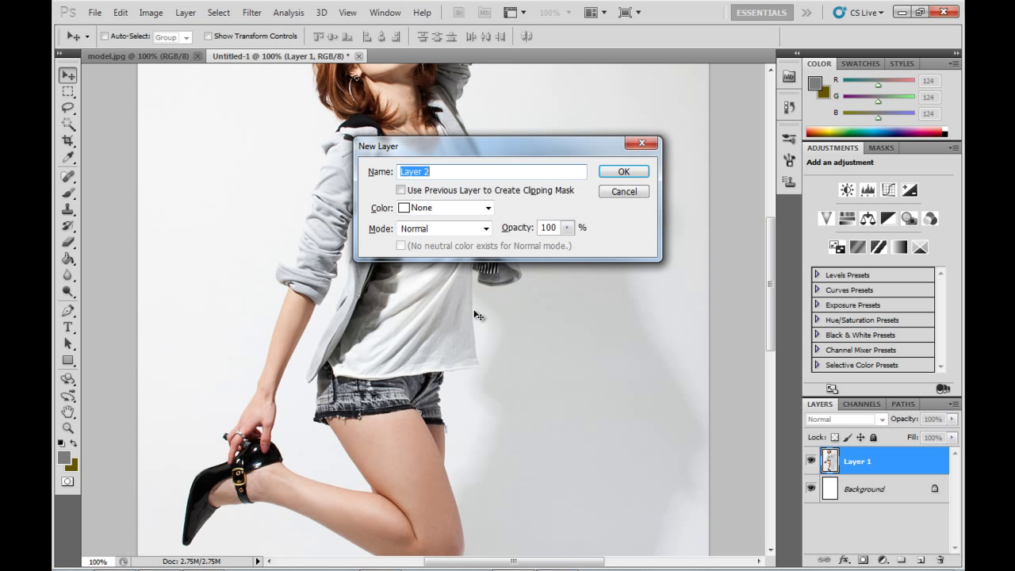
key(Return)
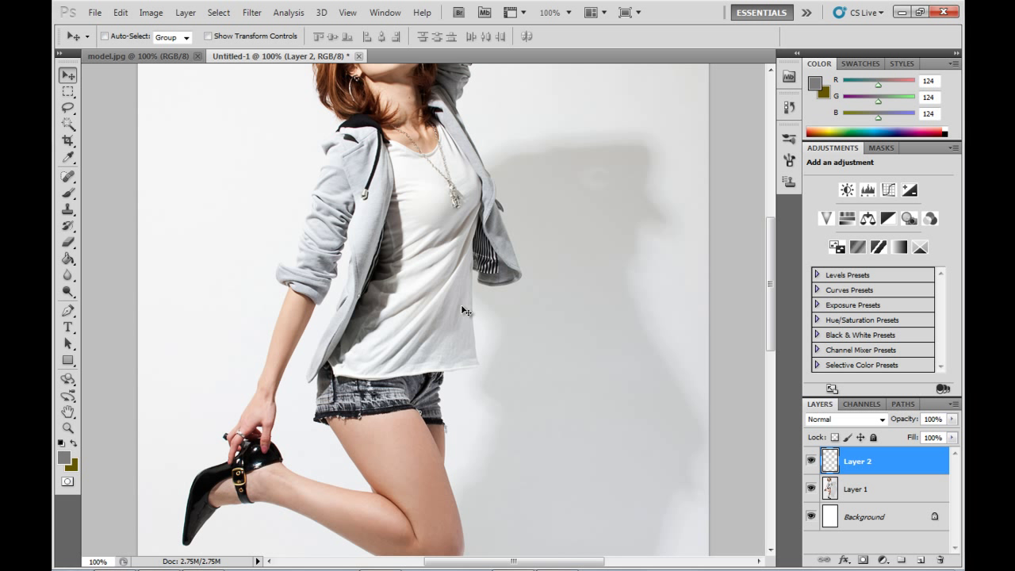
click(63, 457)
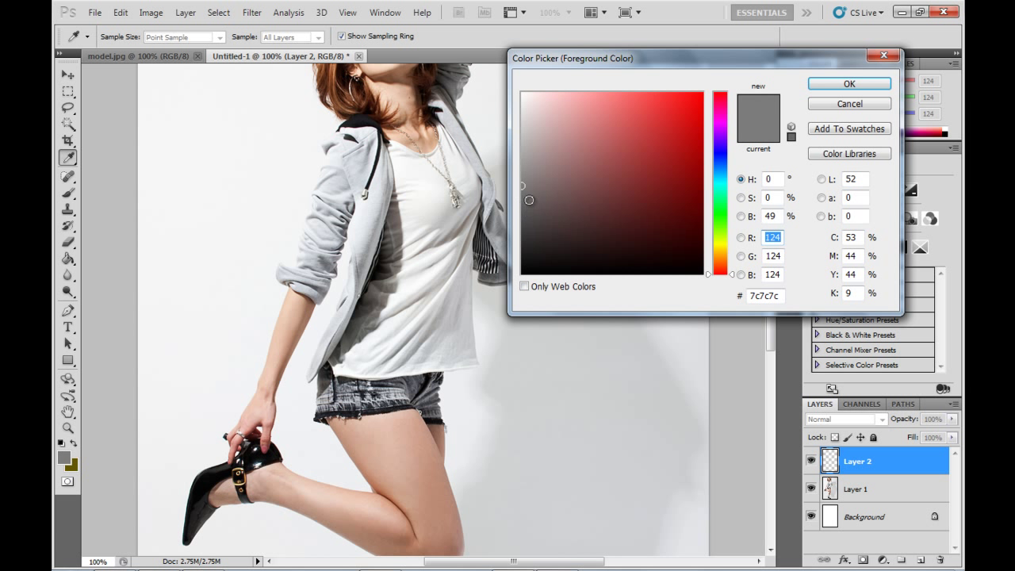
drag(524, 187, 527, 216)
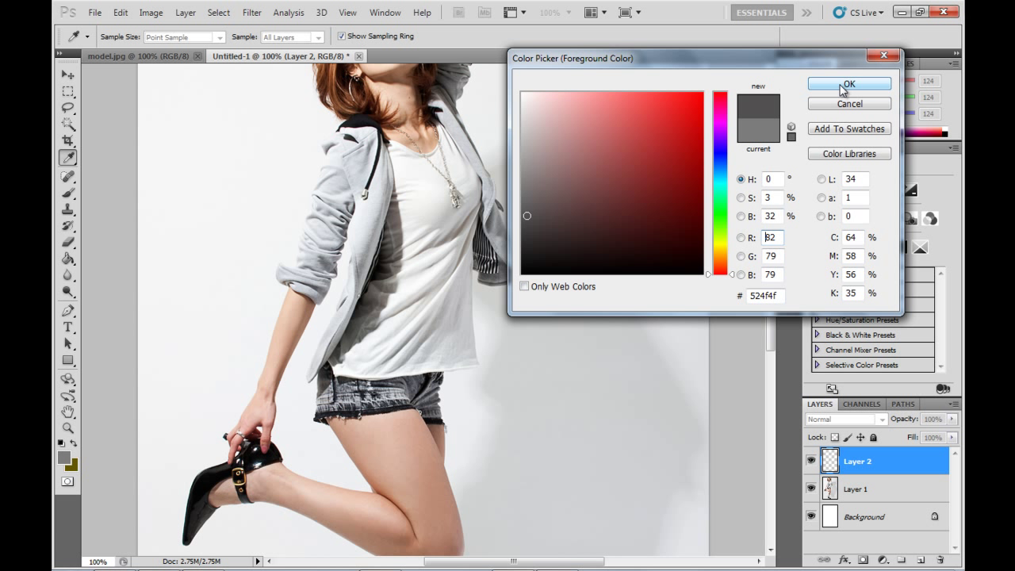
mouse_move(541, 224)
mouse_down()
mouse_move(520, 244)
mouse_move(520, 224)
mouse_up()
click(814, 87)
- Paint soft dark grey shading over the model's shirt with the Brush
key(v)
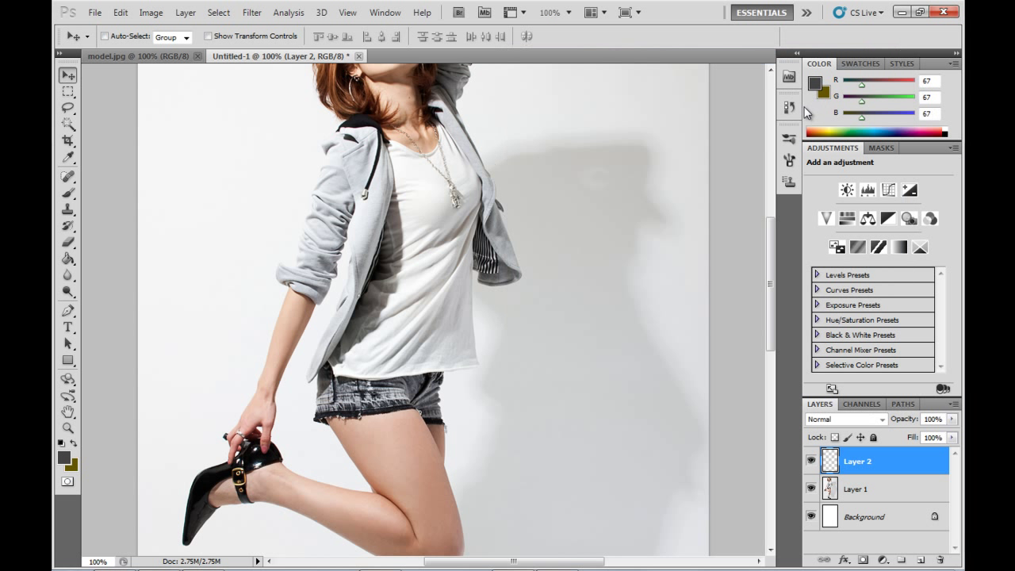
click(68, 193)
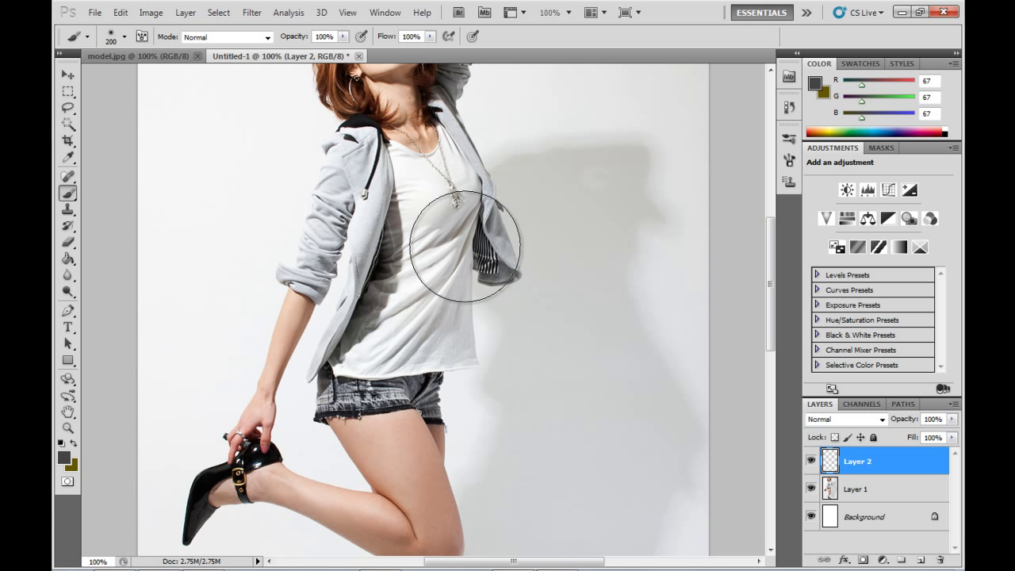
mouse_move(465, 246)
mouse_down()
mouse_move(387, 353)
mouse_move(405, 319)
mouse_move(383, 329)
mouse_move(397, 334)
mouse_move(340, 344)
mouse_move(357, 327)
mouse_move(341, 362)
mouse_move(418, 359)
mouse_up()
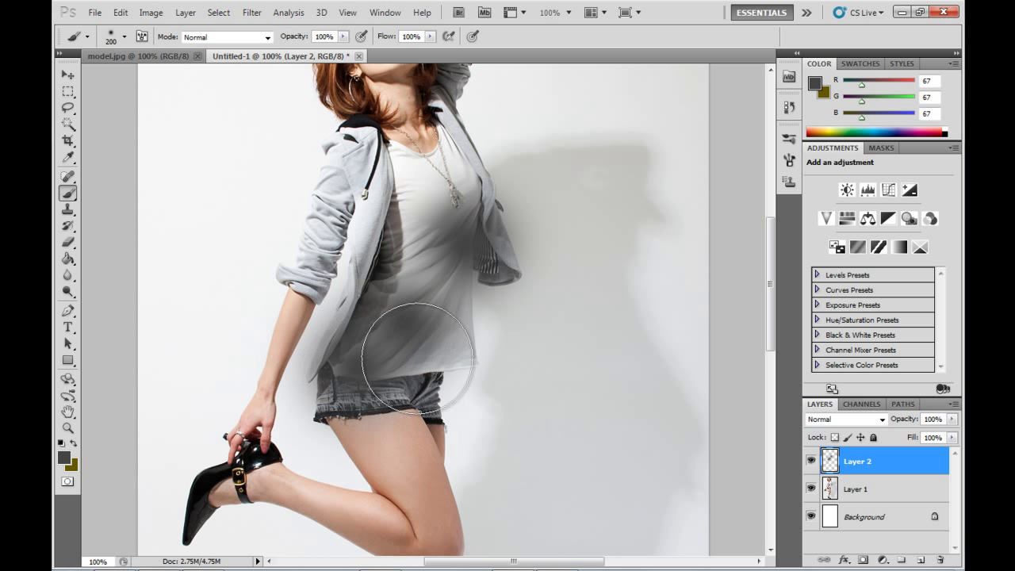
- Set Layer 2 to Overlay and toggle its visibility repeatedly to compare the shading
click(886, 420)
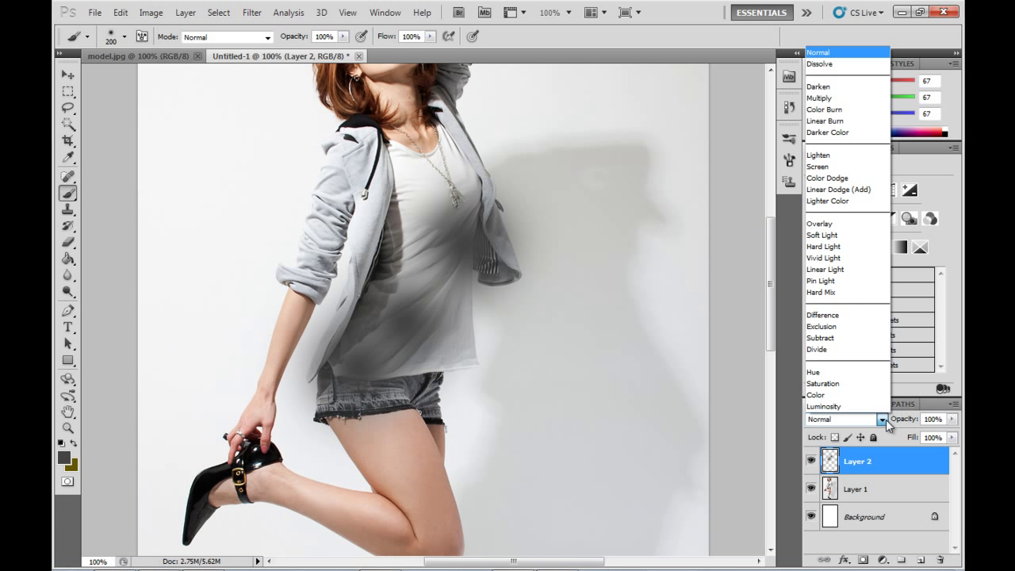
click(843, 224)
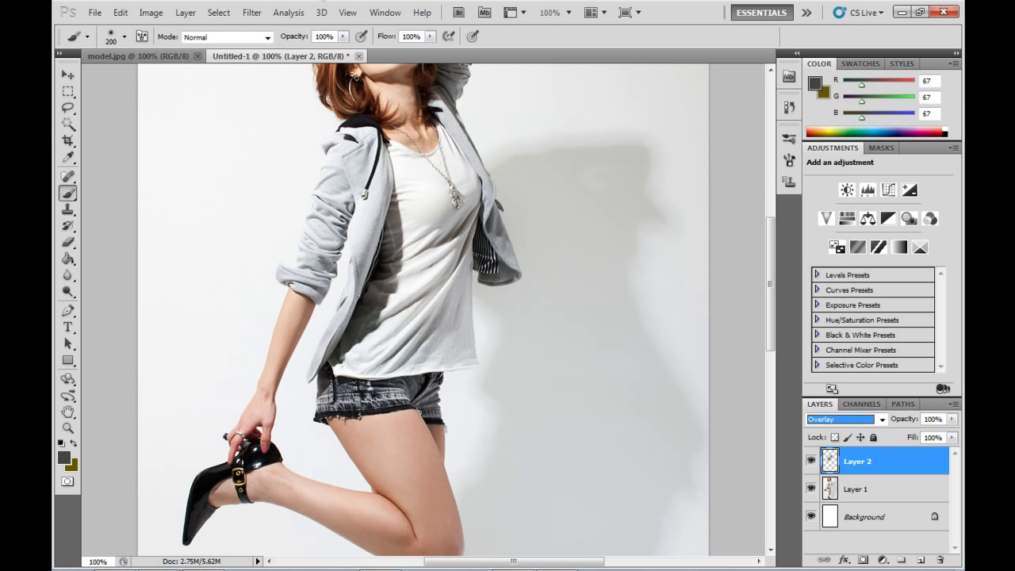
click(811, 462)
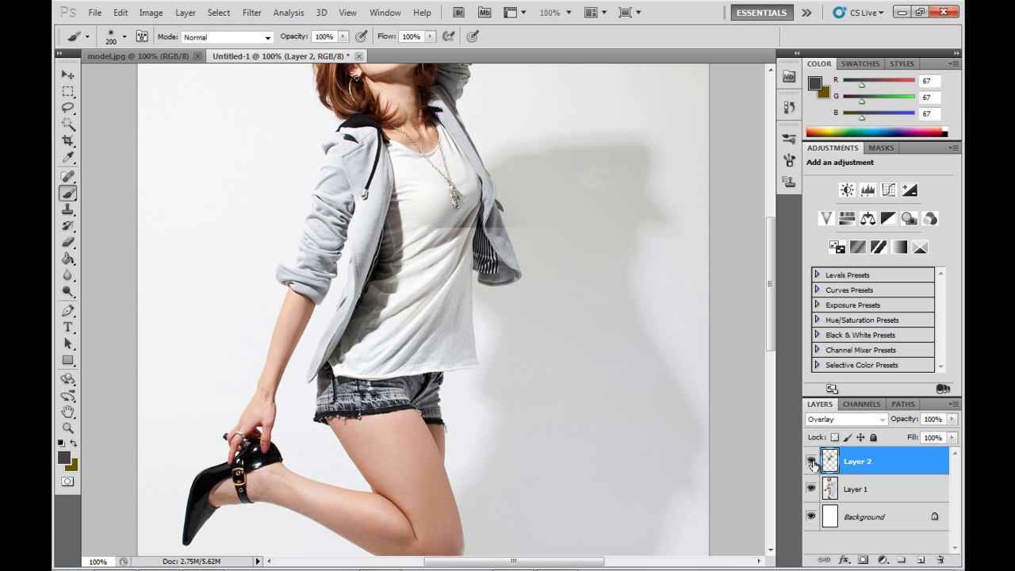
click(812, 461)
click(811, 462)
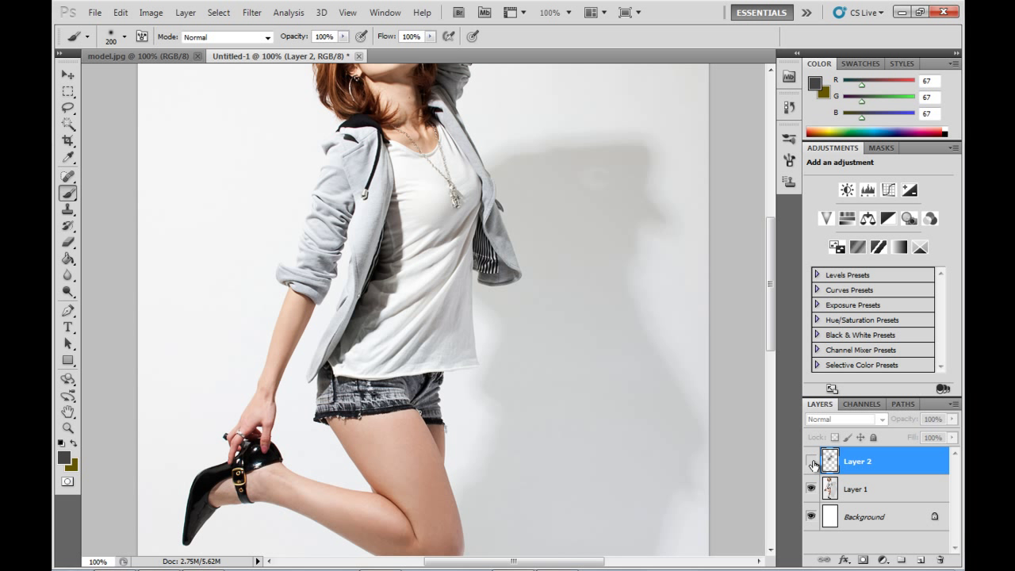
click(811, 462)
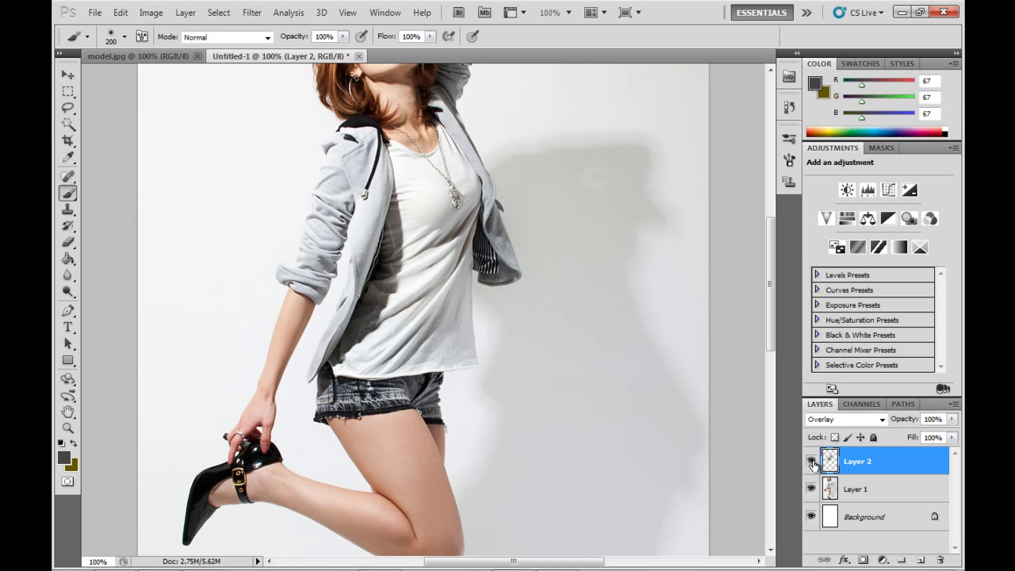
click(811, 461)
click(811, 462)
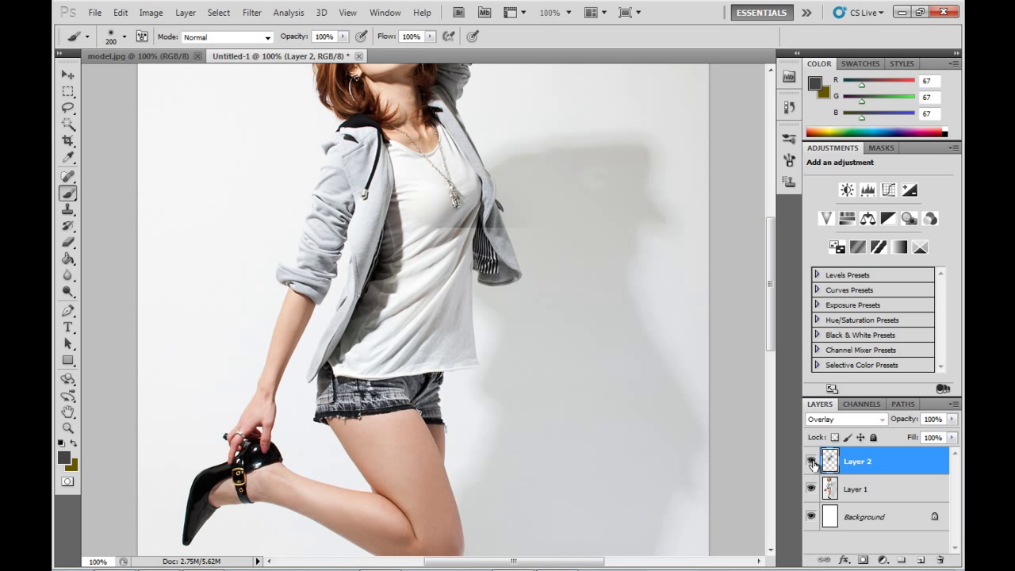
click(811, 462)
click(811, 461)
click(811, 461)
click(811, 462)
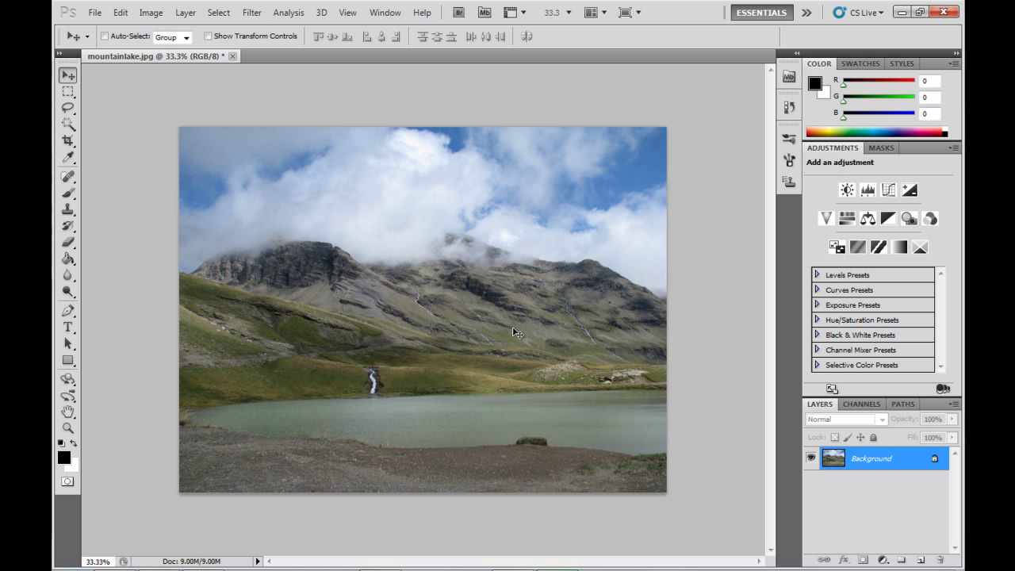
- Duplicate the lake photo to Layer 1 and apply High Pass with radius 8
key(ctrl+j)
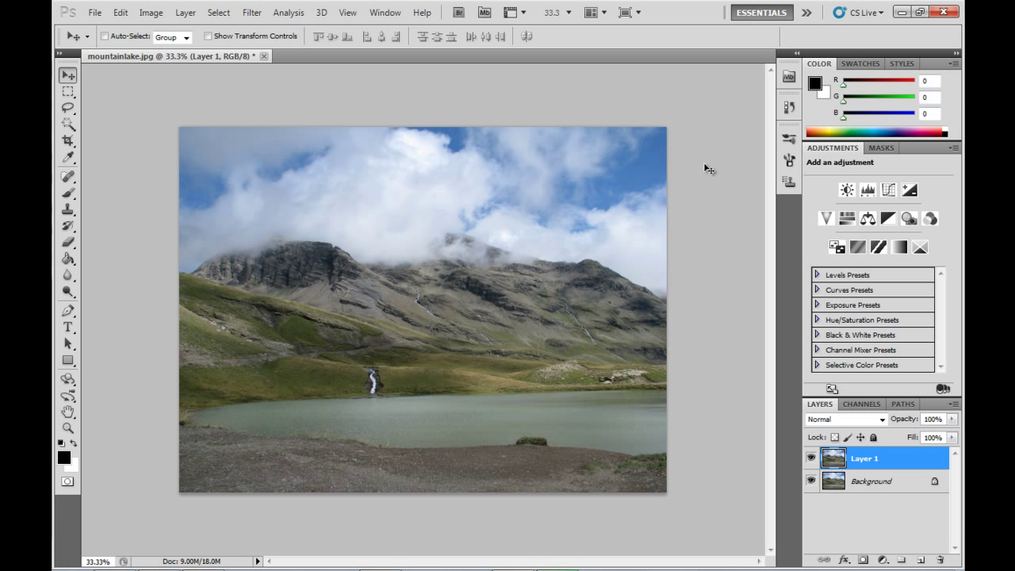
click(254, 13)
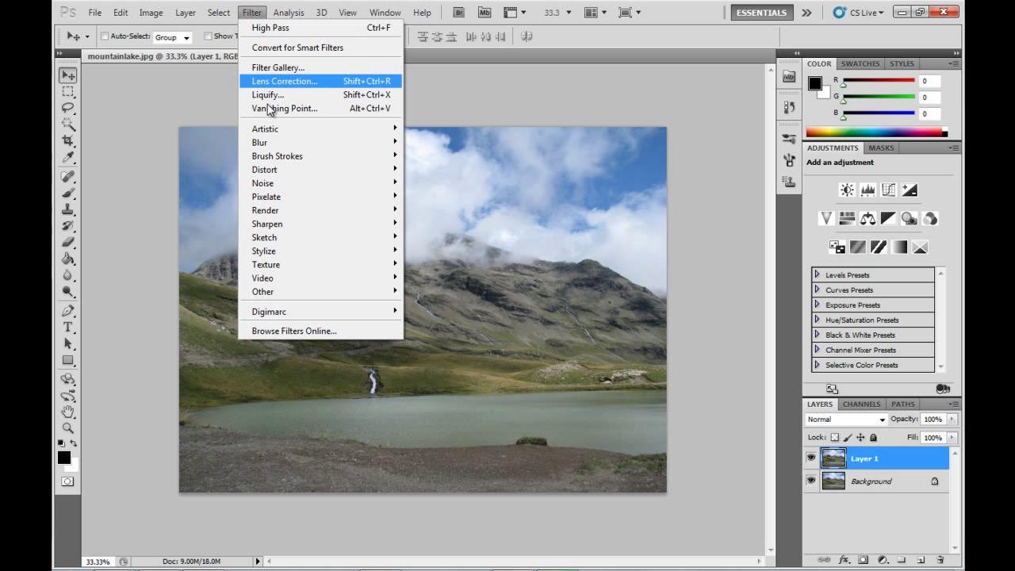
mouse_move(332, 294)
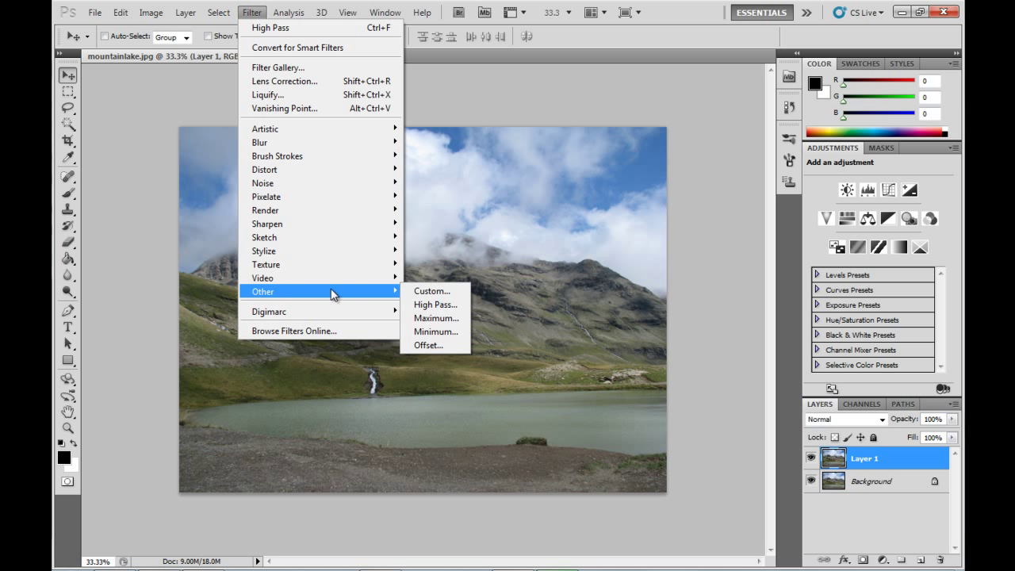
click(429, 308)
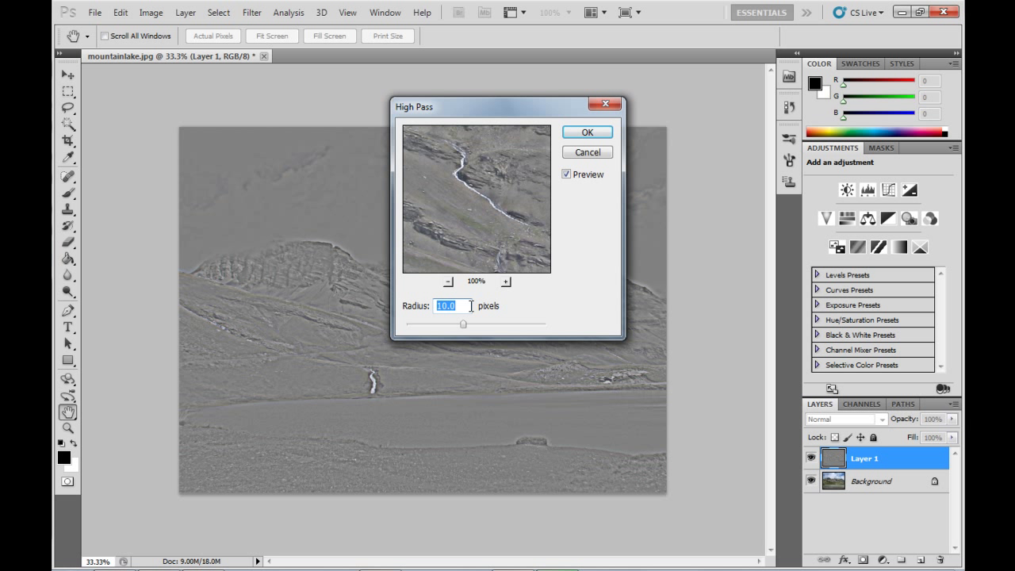
text(8.5)
click(584, 135)
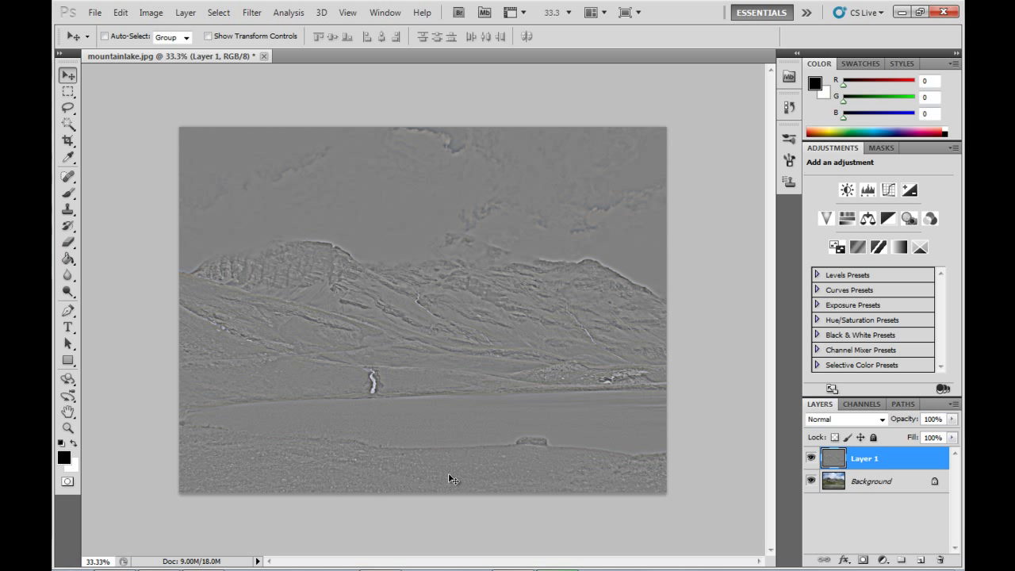
- Set Layer 1 to Hard Light at about 20% opacity and toggle it to compare
click(883, 421)
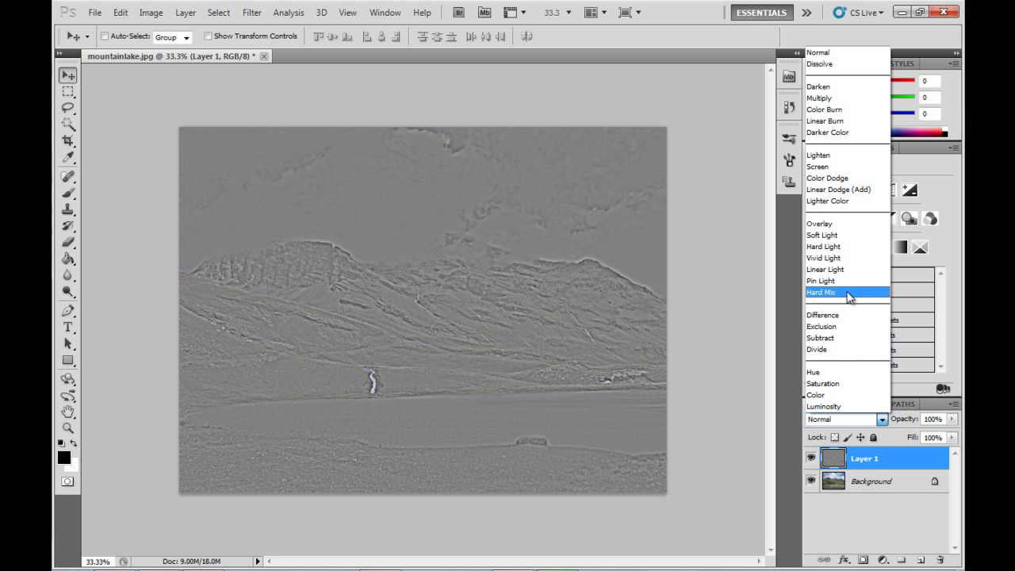
click(834, 246)
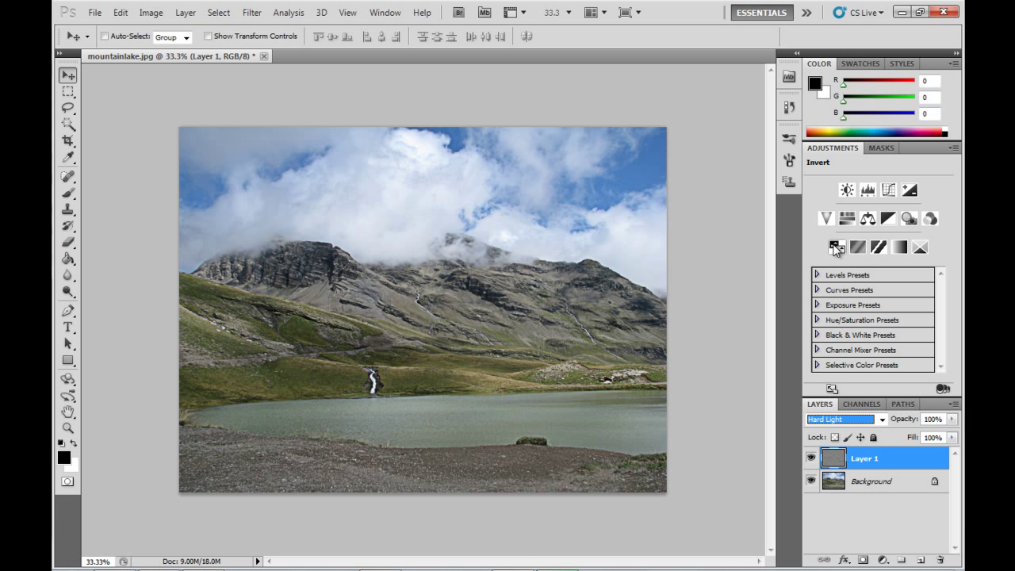
click(951, 419)
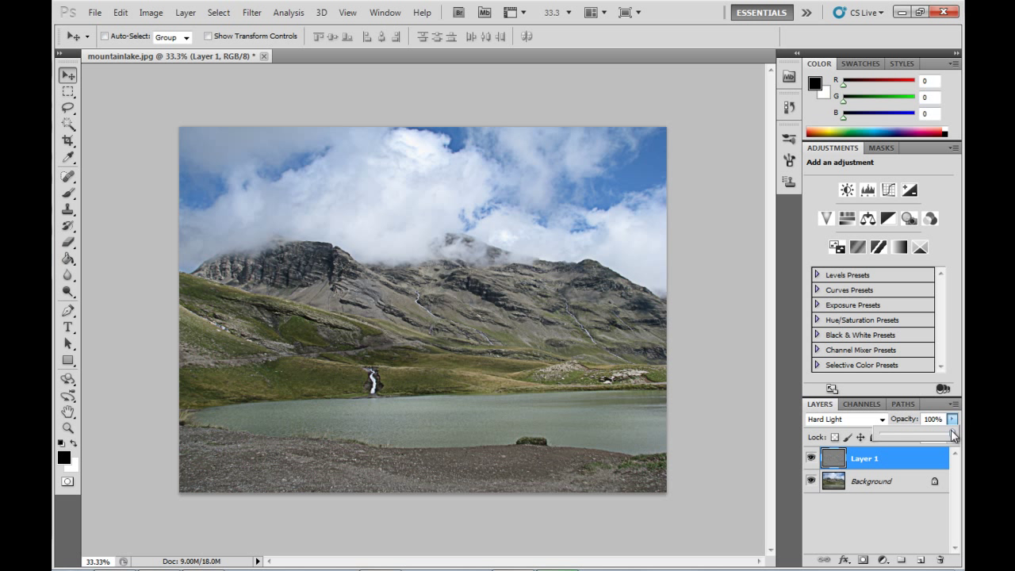
drag(953, 435, 895, 439)
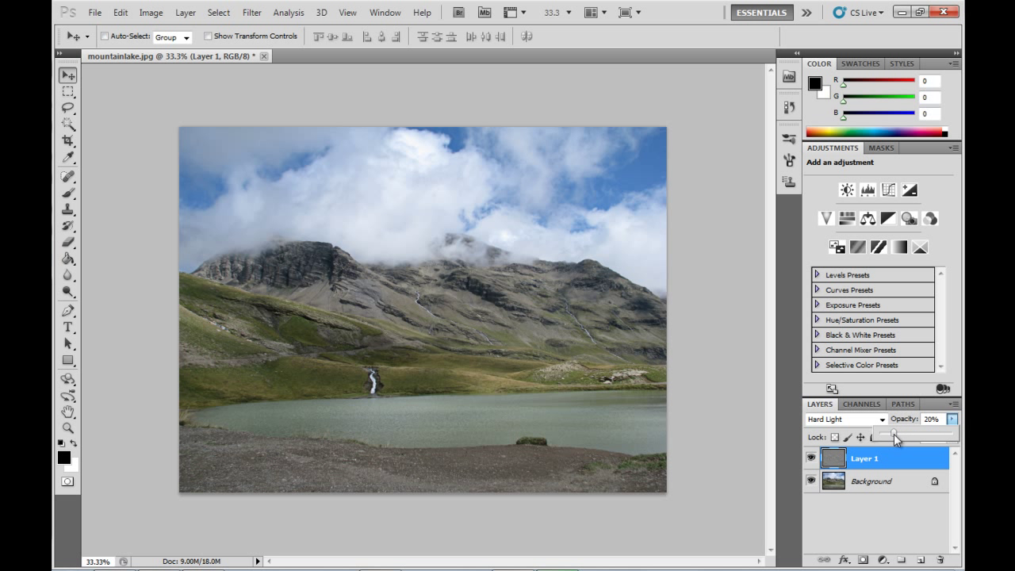
click(855, 504)
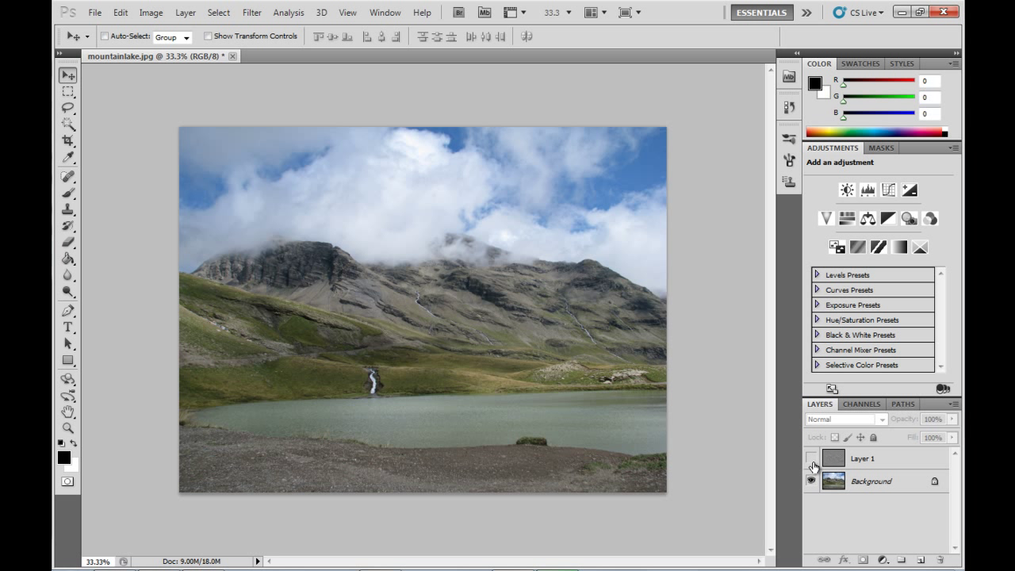
click(812, 462)
click(812, 462)
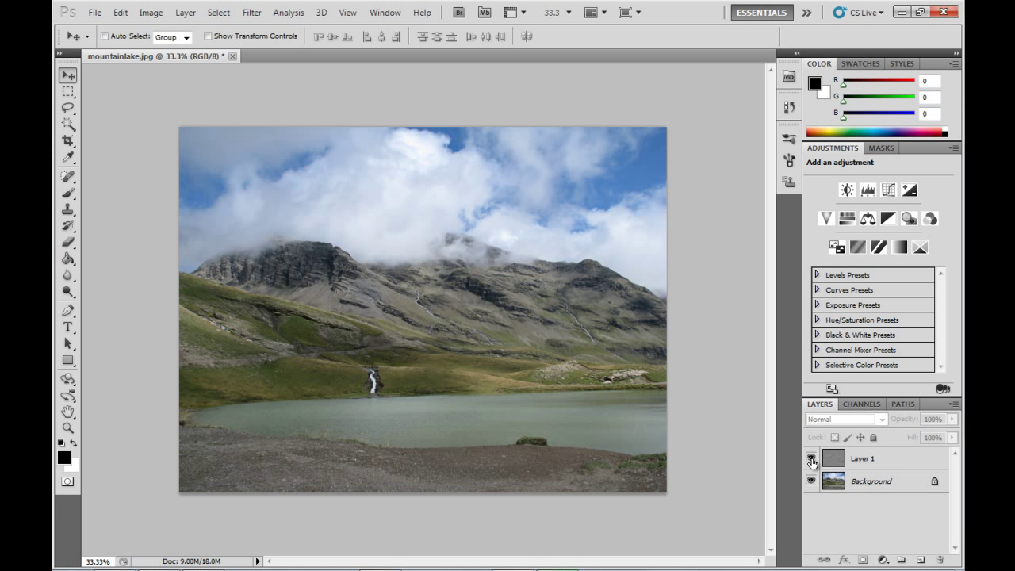